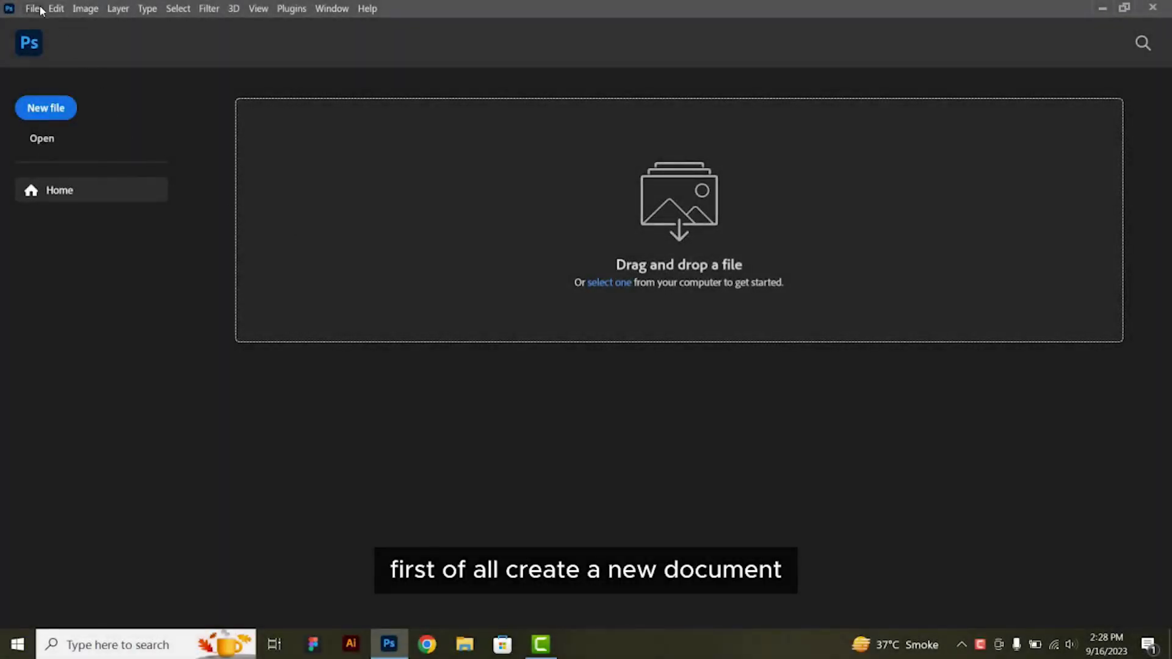
- Create a new 1080 × 1200 px document at 72 ppi with a white background
{"action": "left_click", "coordinate": [41, 10]}
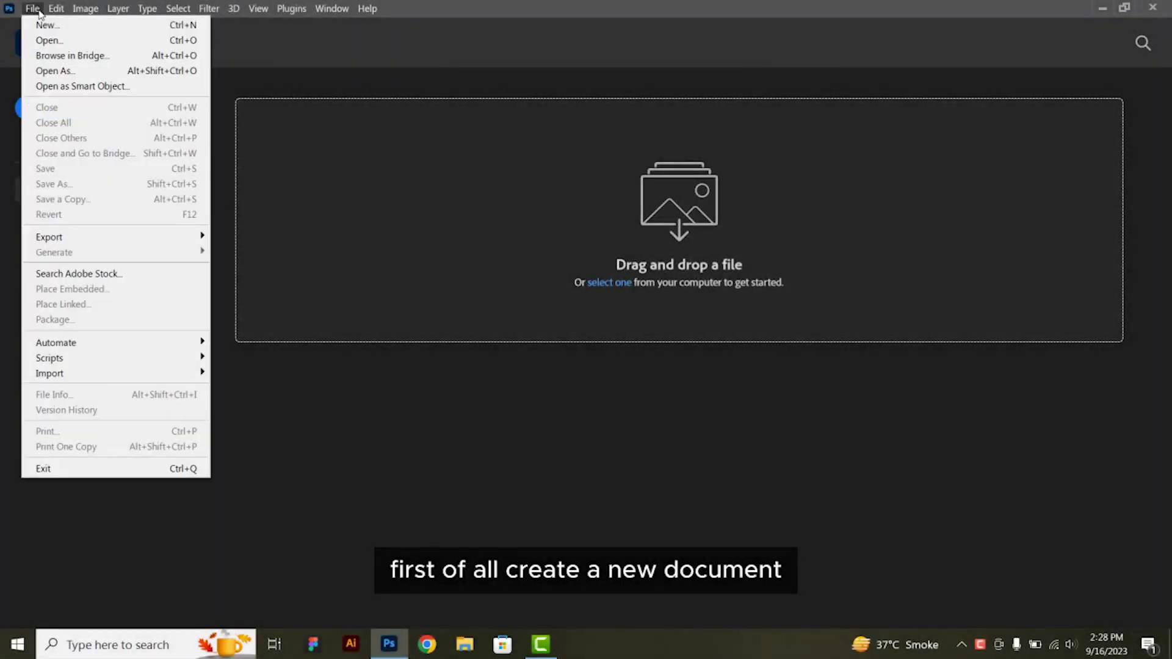
{"action": "left_click", "coordinate": [40, 22]}
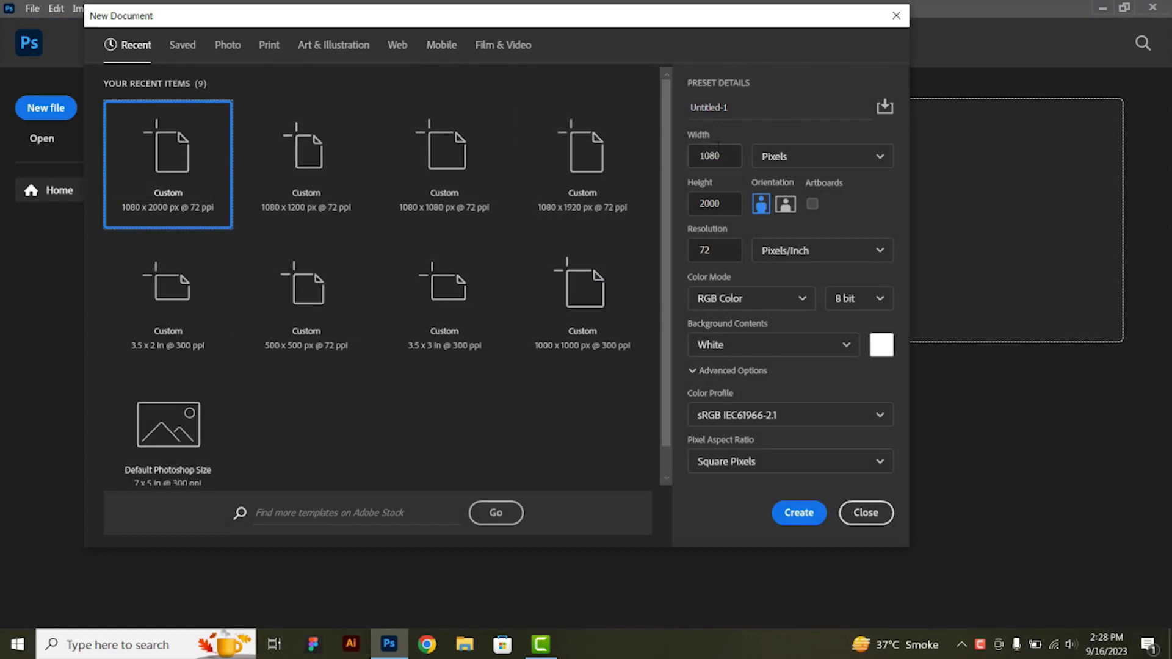
{"action": "key", "text": "Tab"}
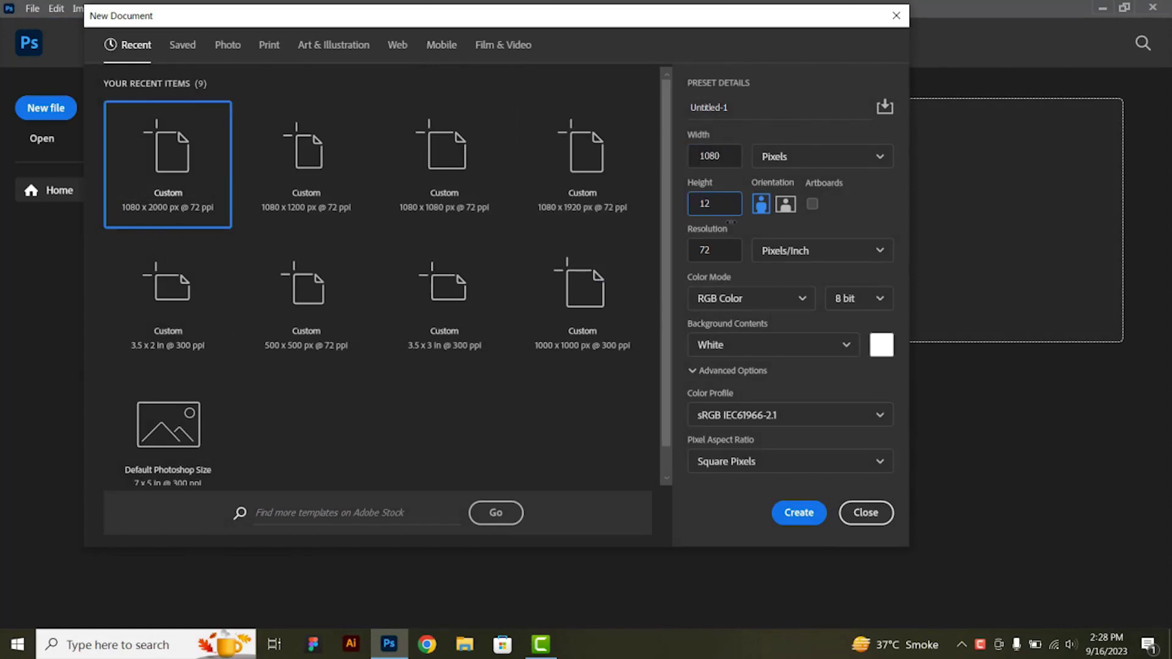
{"action": "left_click", "coordinate": [795, 513]}
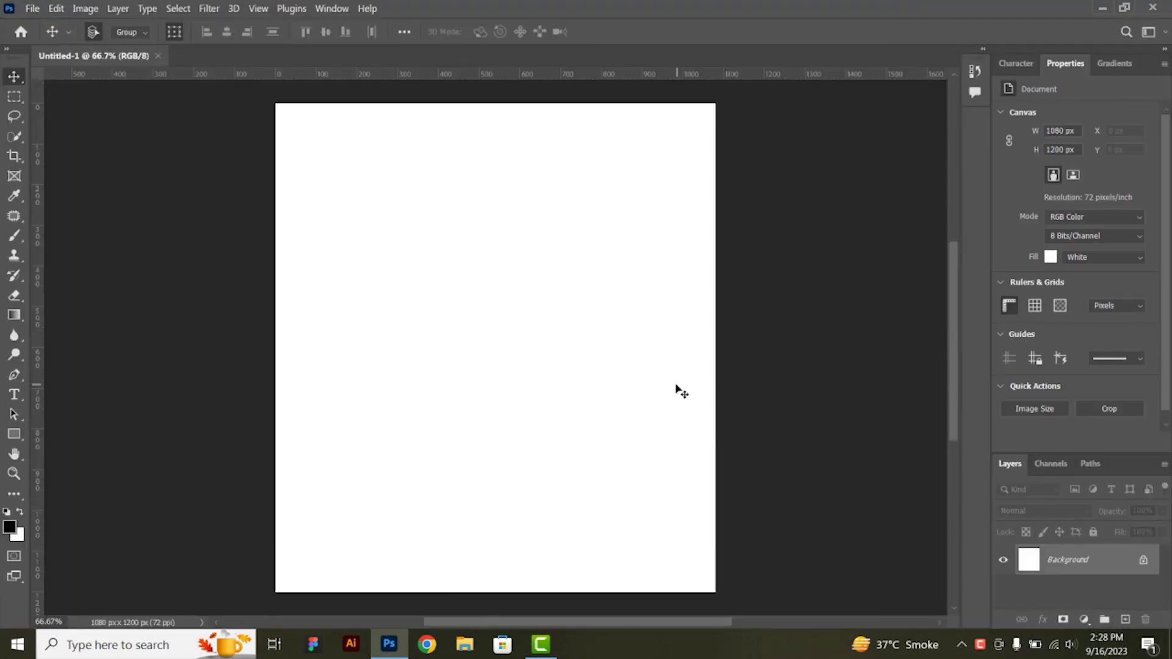
- Add a #47e2f4 cyan Solid Color fill layer and lock its position
{"action": "scroll", "coordinate": [637, 379], "scroll_direction": "down", "scroll_amount": 1}
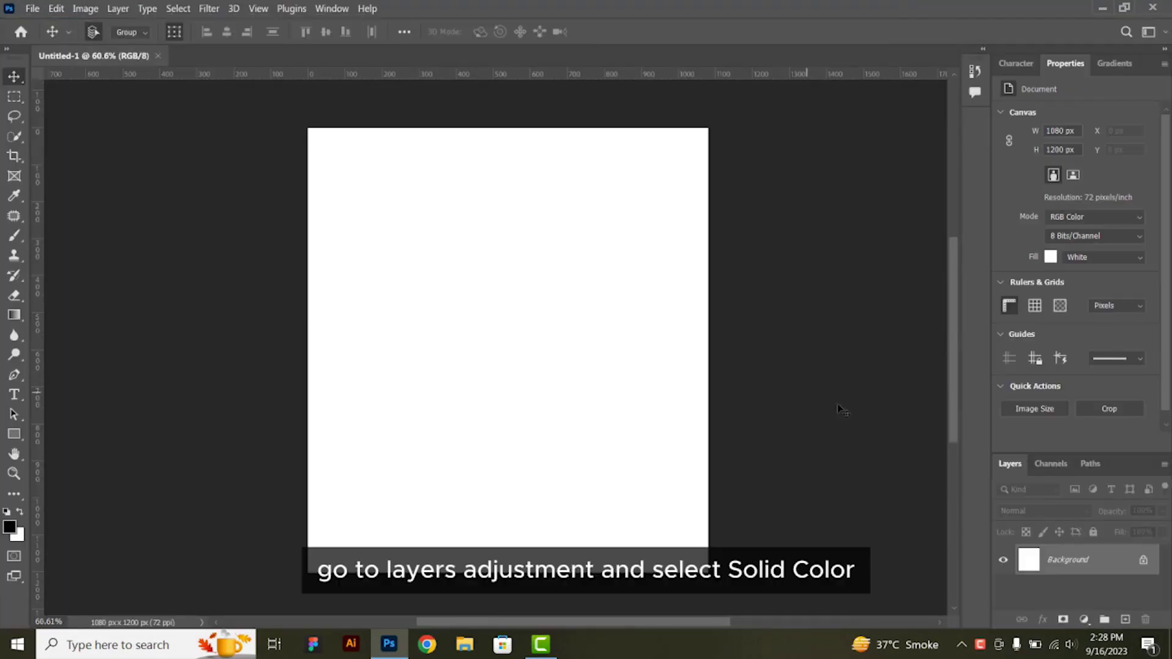
{"action": "left_click", "coordinate": [1085, 620]}
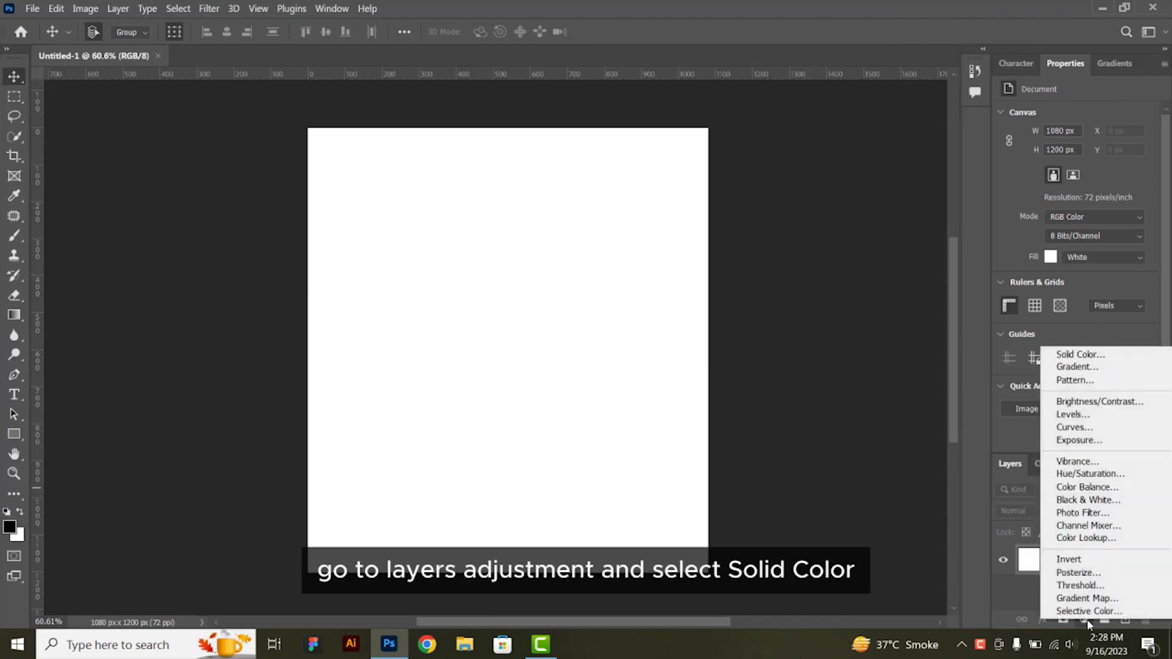
{"action": "left_click", "coordinate": [1051, 356]}
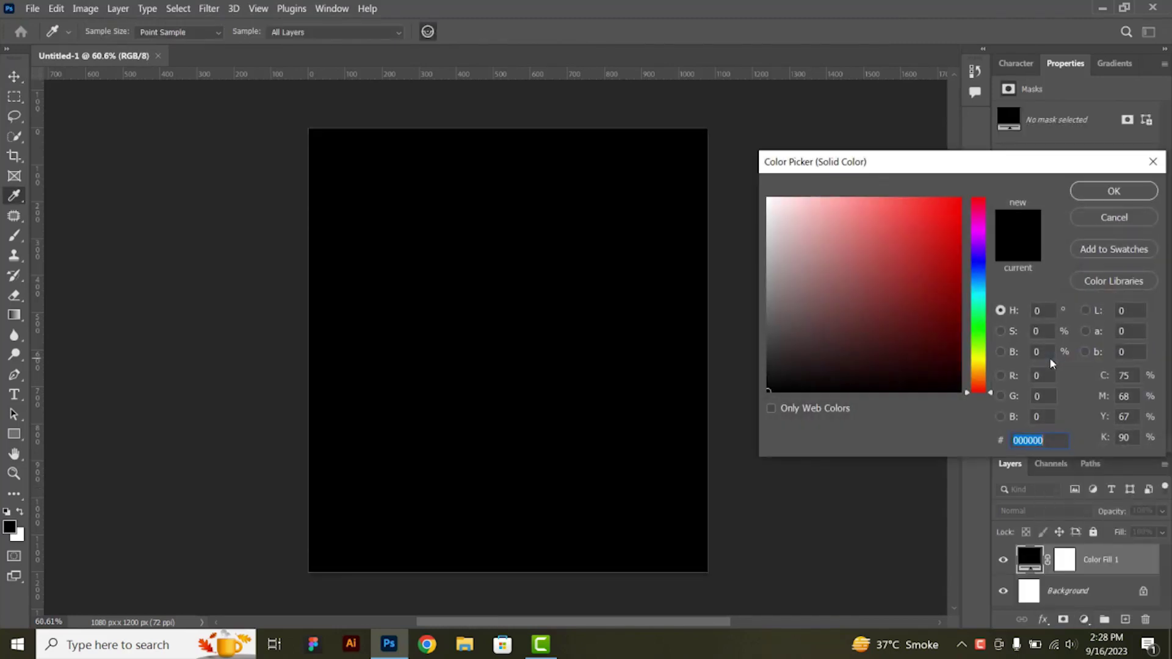
{"action": "left_click", "coordinate": [980, 306]}
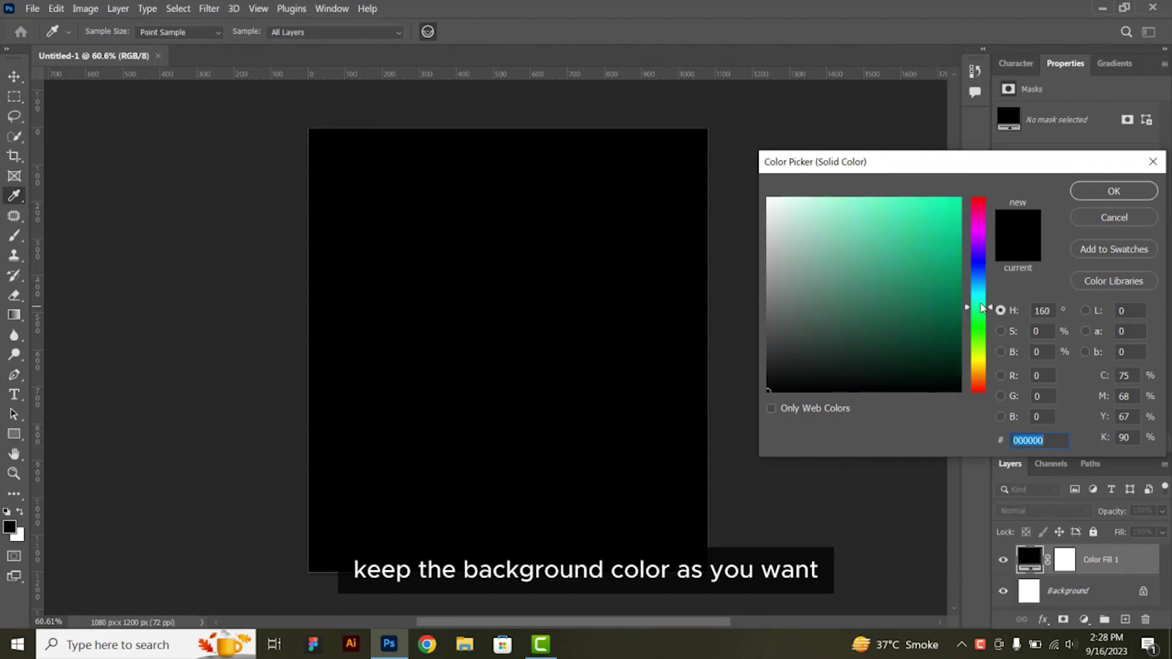
{"action": "left_click_drag", "start_coordinate": [983, 300], "coordinate": [984, 293]}
{"action": "left_click", "coordinate": [954, 246]}
{"action": "left_click_drag", "start_coordinate": [954, 246], "coordinate": [921, 204]}
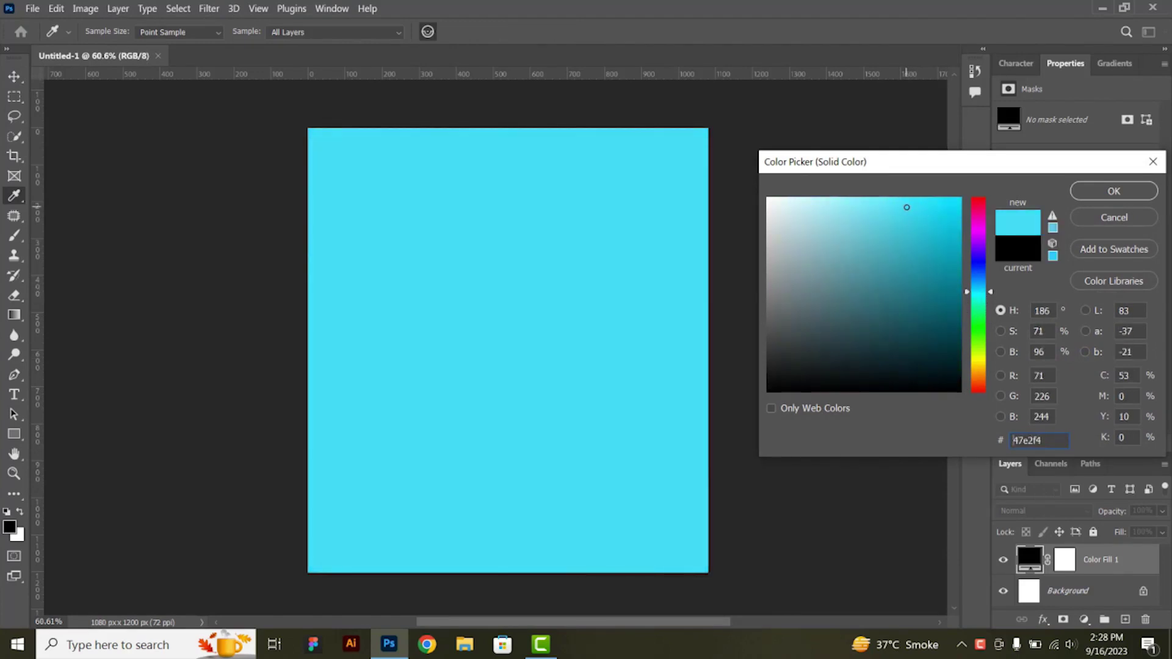
{"action": "left_click", "coordinate": [1115, 191]}
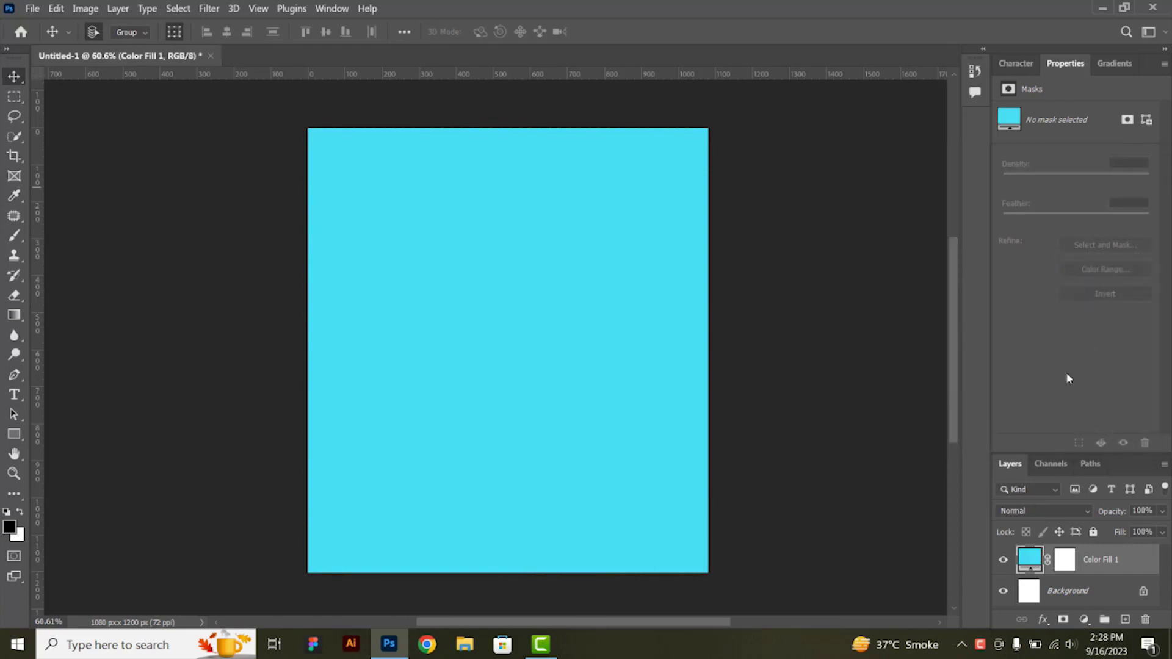
{"action": "left_click", "coordinate": [1062, 532]}
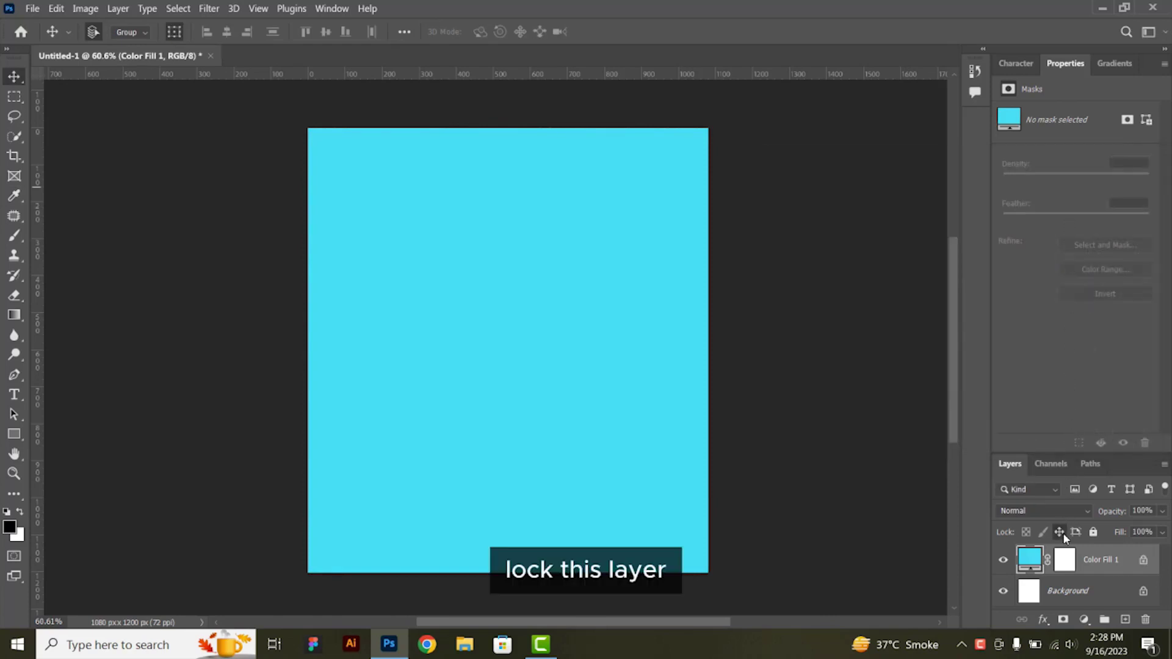
{"action": "left_click_drag", "start_coordinate": [994, 455], "coordinate": [993, 254]}
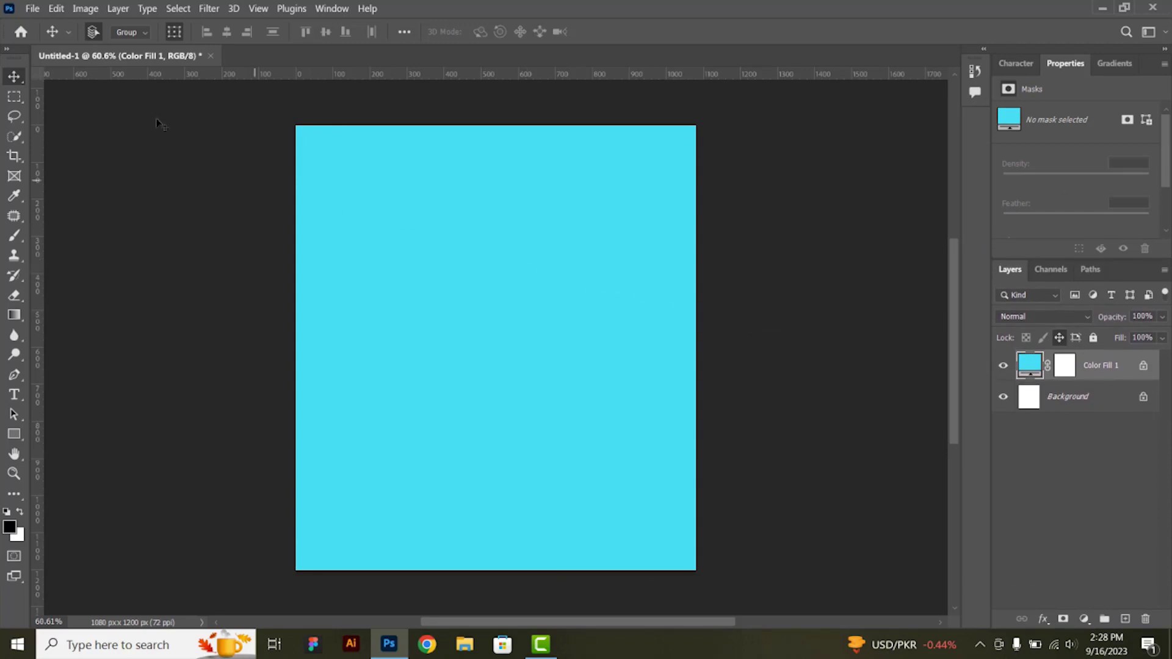
- Place the Insta mockup as an embedded smart object, enlarged to about 664 × 1045 px
{"action": "left_click", "coordinate": [31, 9]}
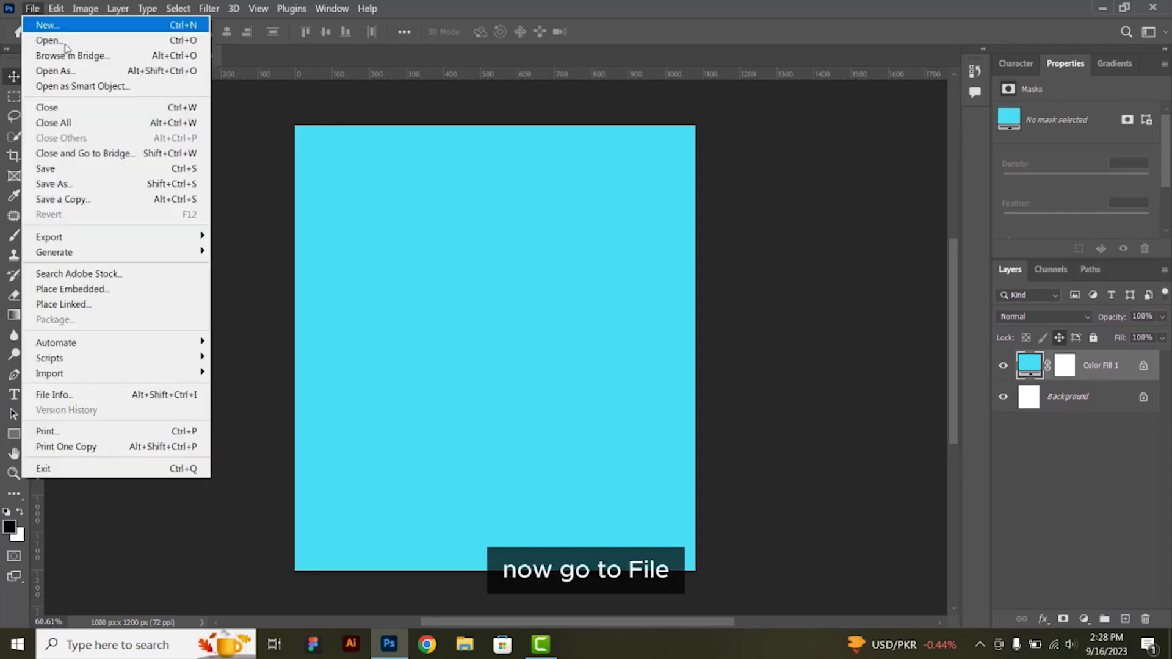
{"action": "left_click", "coordinate": [102, 289]}
{"action": "double_click", "coordinate": [255, 141]}
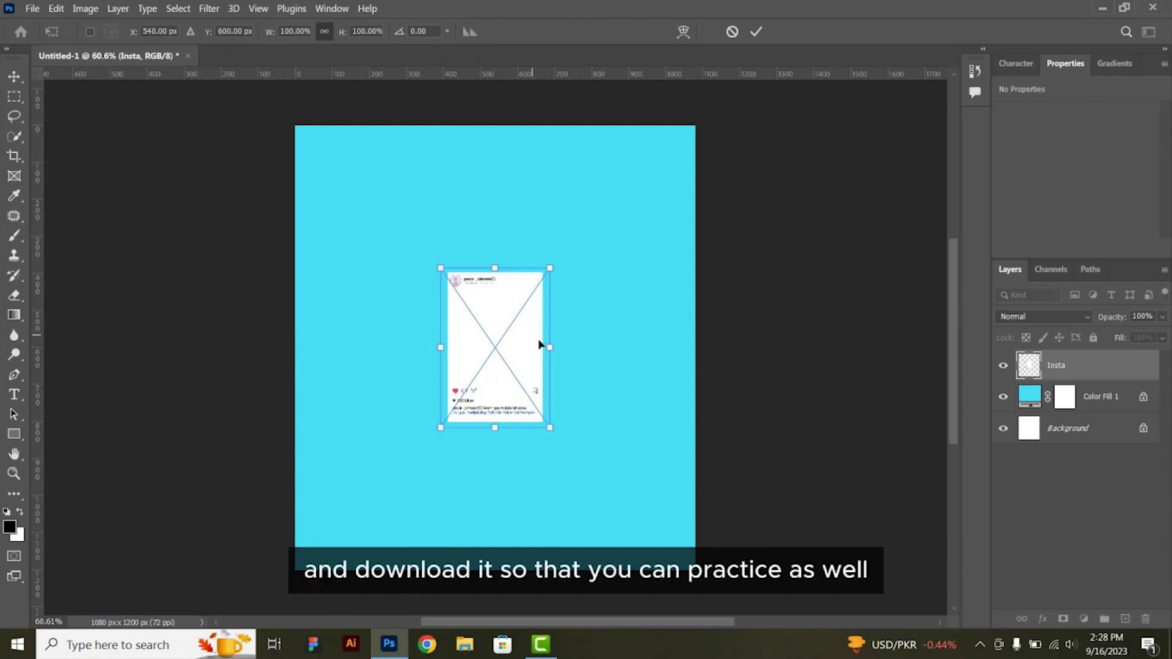
{"action": "left_click_drag", "start_coordinate": [549, 350], "coordinate": [637, 367]}
{"action": "left_click", "coordinate": [755, 31]}
- Align the mockup's vertical centre to the whole document, then deselect
{"action": "key", "text": "ctrl+a"}
{"action": "left_click", "coordinate": [326, 31]}
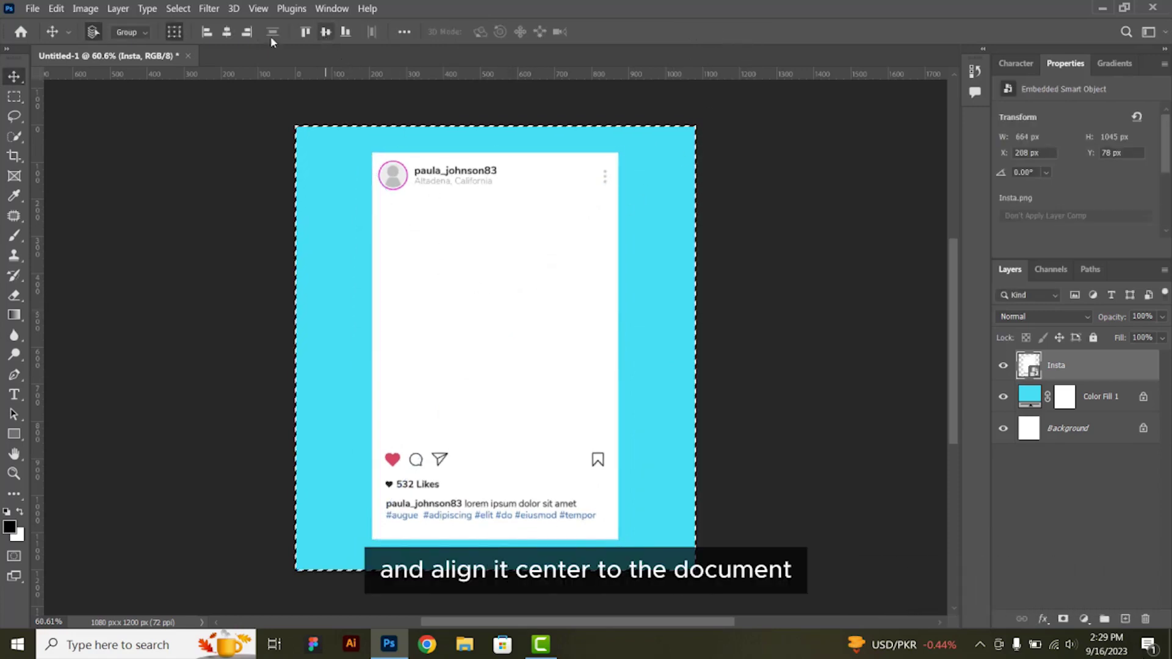
{"action": "key", "text": "ctrl+d"}
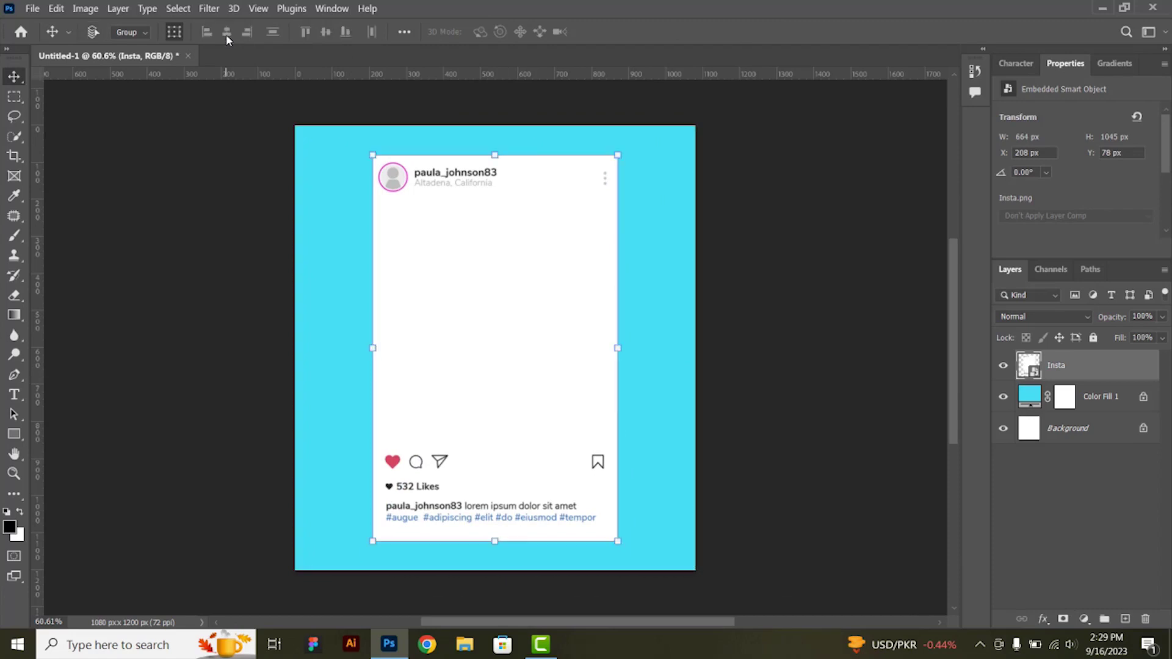
{"action": "left_click", "coordinate": [742, 353]}
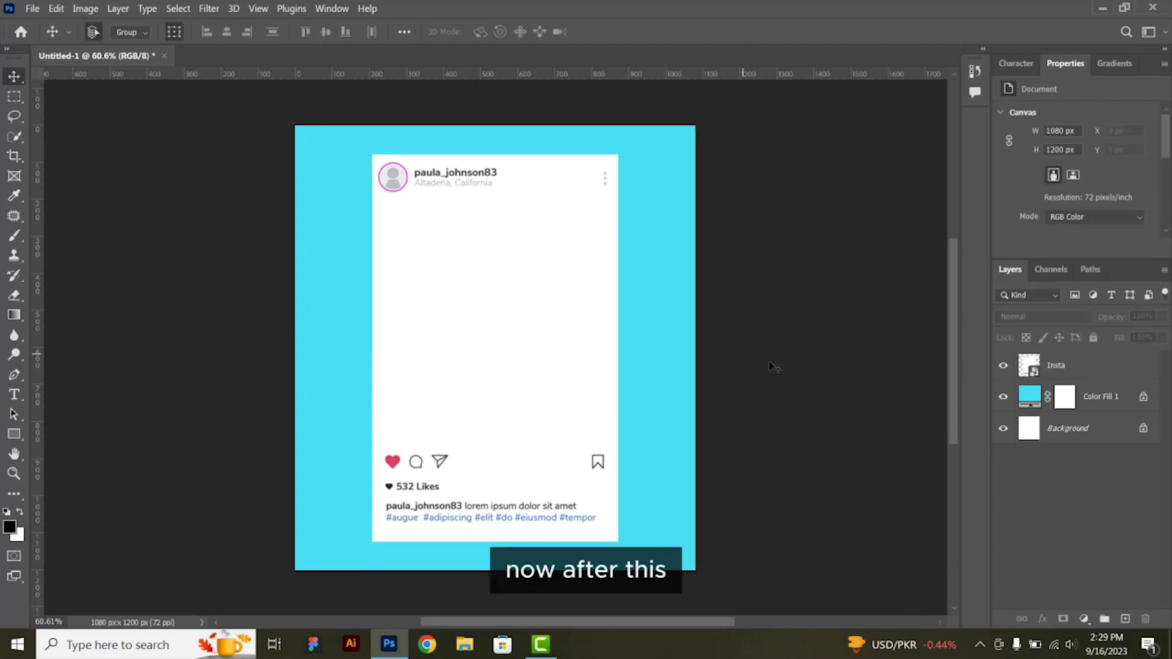
- Give the Insta layer a Multiply drop shadow at 39% opacity, 11 px distance, 38 px size
{"action": "left_click", "coordinate": [1063, 367]}
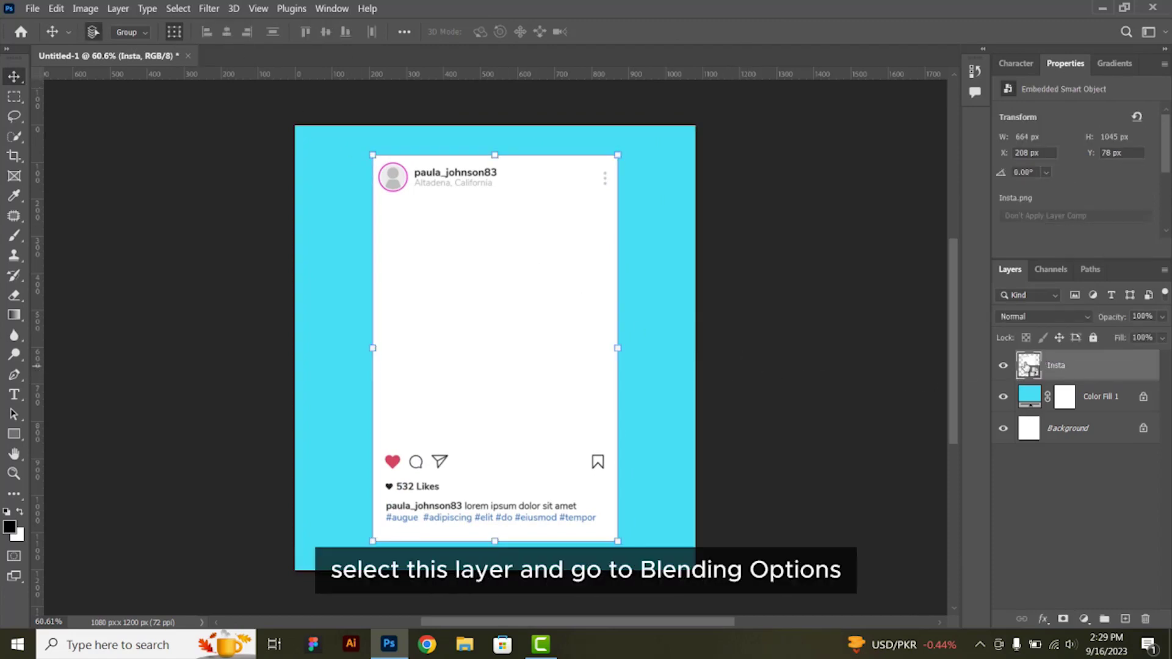
{"action": "right_click", "coordinate": [1031, 366]}
{"action": "left_click", "coordinate": [990, 68]}
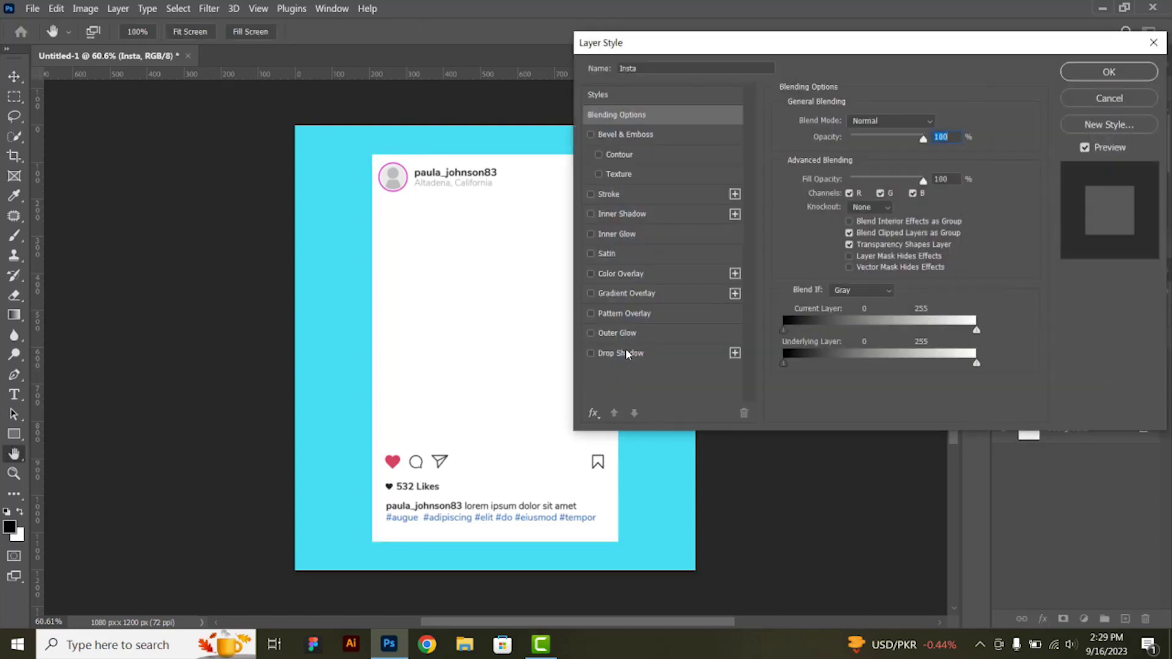
{"action": "left_click", "coordinate": [620, 354]}
{"action": "left_click_drag", "start_coordinate": [657, 55], "coordinate": [759, 54]}
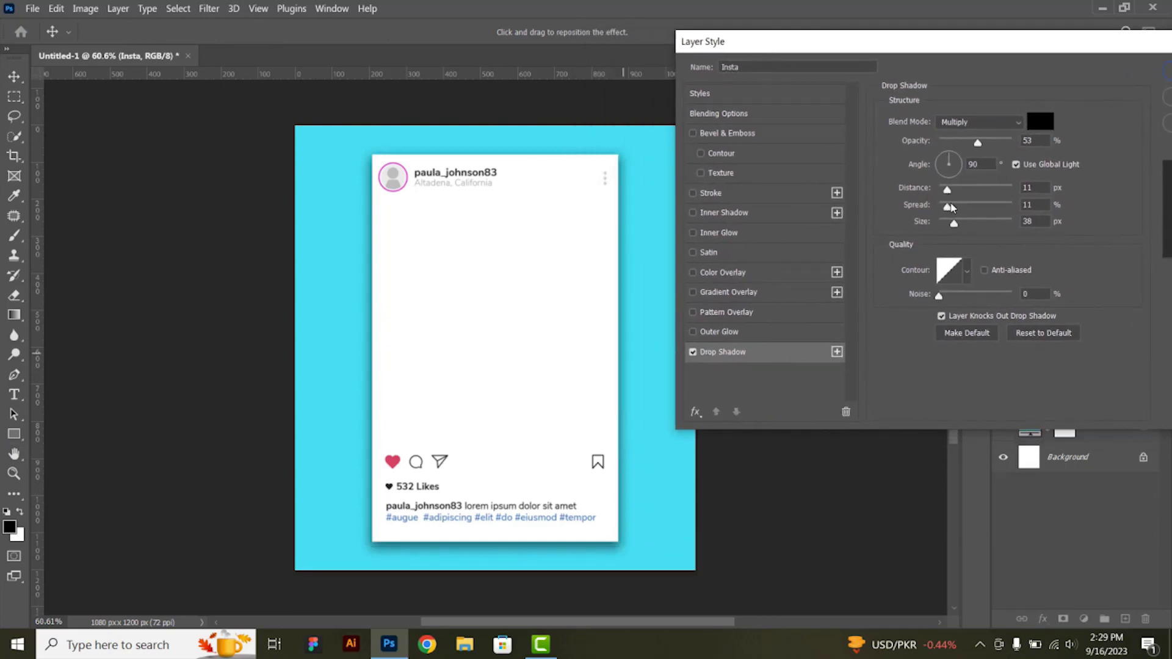
{"action": "left_click", "coordinate": [969, 144]}
{"action": "left_click_drag", "start_coordinate": [1041, 48], "coordinate": [923, 56]}
{"action": "left_click", "coordinate": [1095, 83]}
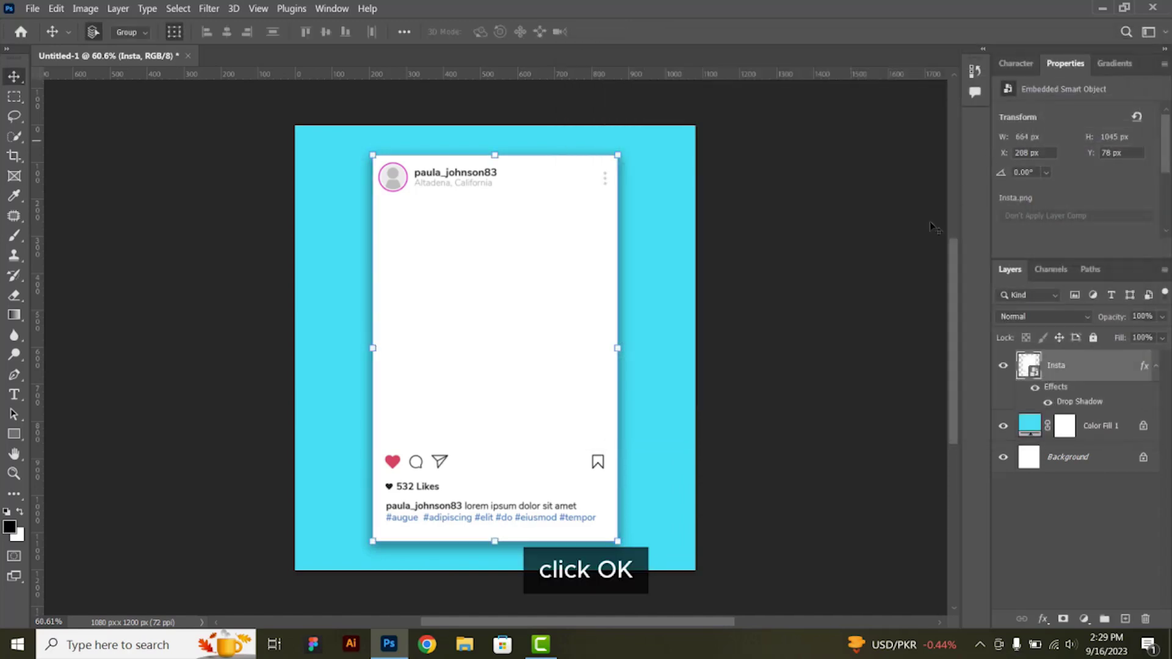
- Draw a black 645 × 659 px rectangle over the post's photo area, nudged to X 216
{"action": "left_click", "coordinate": [860, 262]}
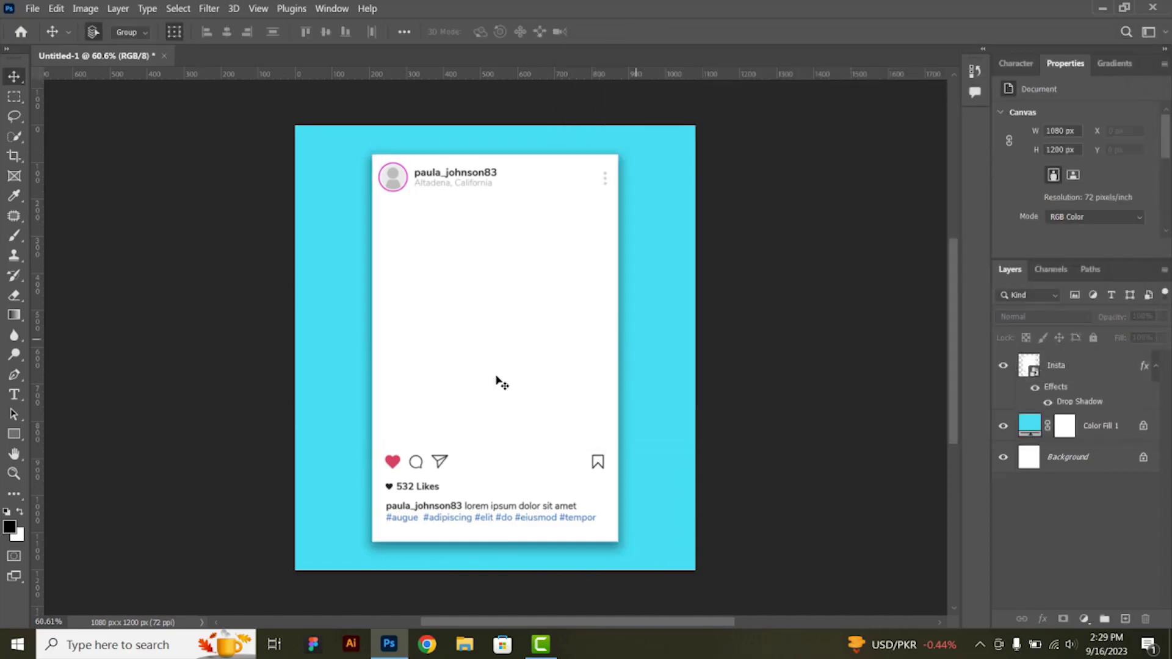
{"action": "left_click", "coordinate": [14, 434]}
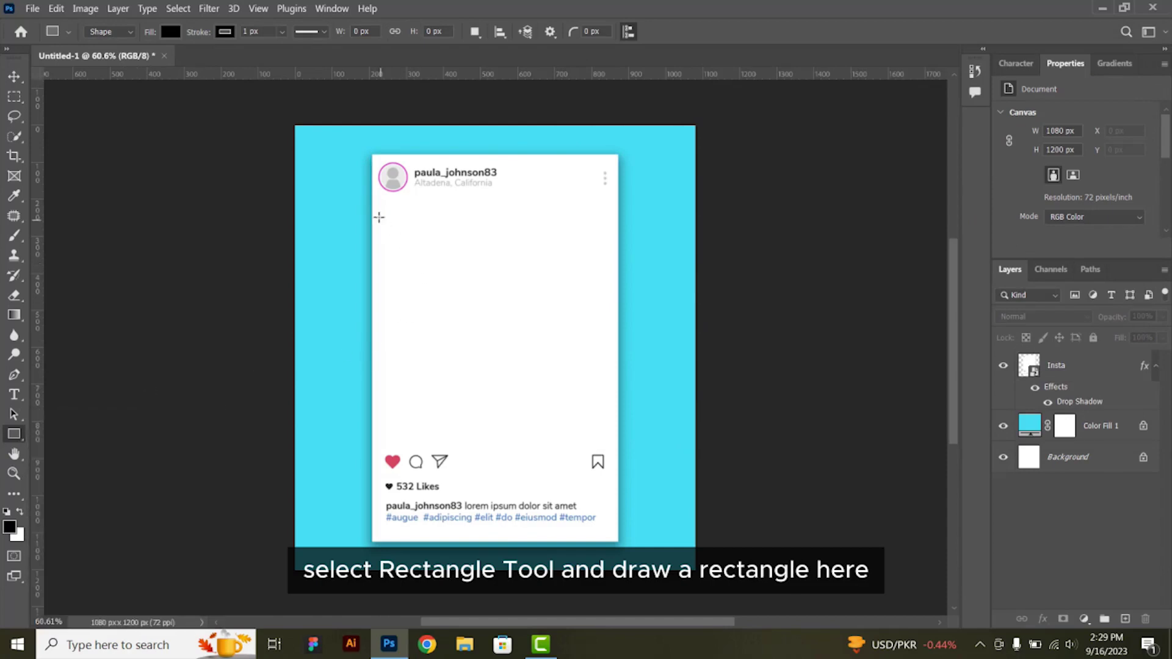
{"action": "left_click_drag", "start_coordinate": [375, 200], "coordinate": [614, 443]}
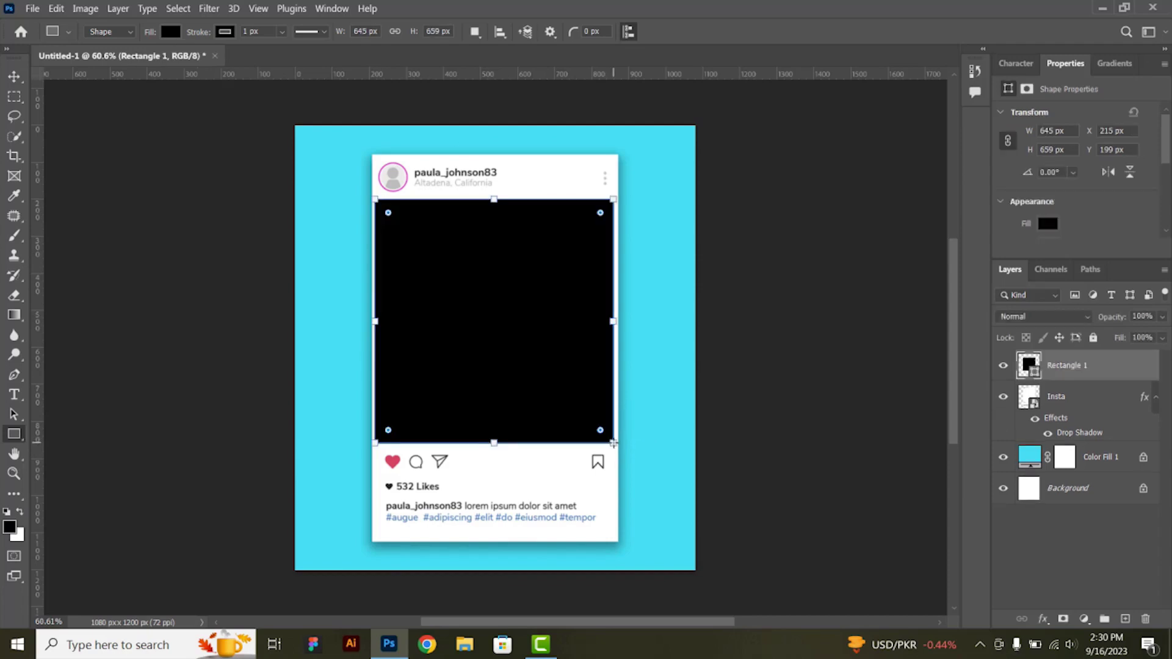
{"action": "key", "text": "v"}
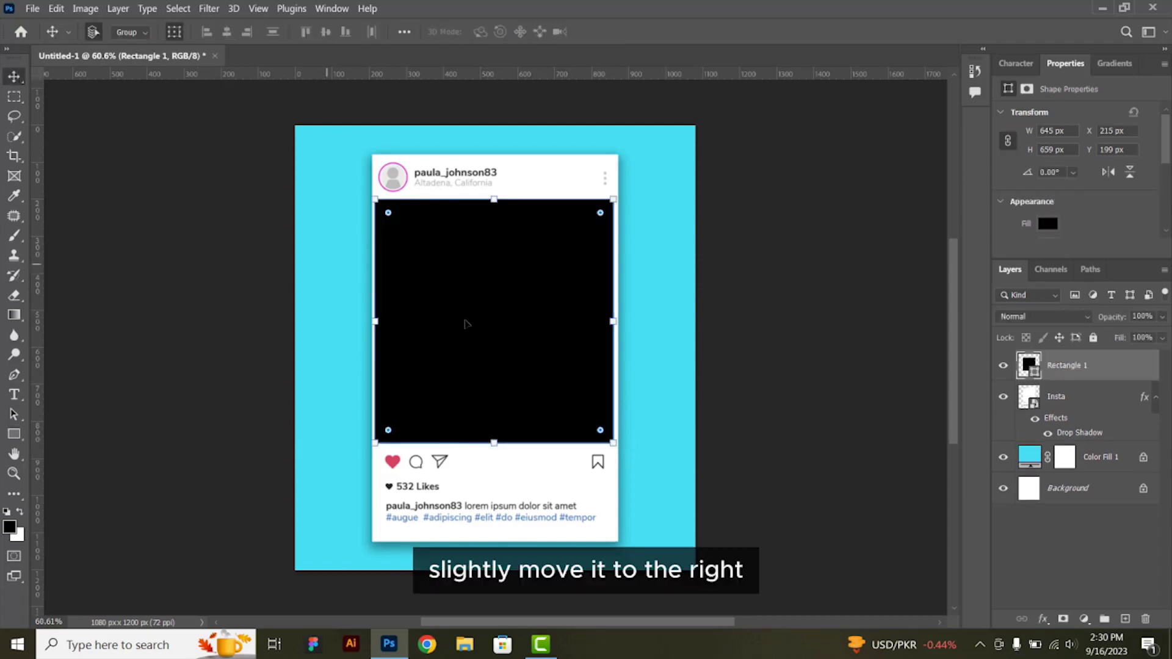
{"action": "key", "text": "Right"}
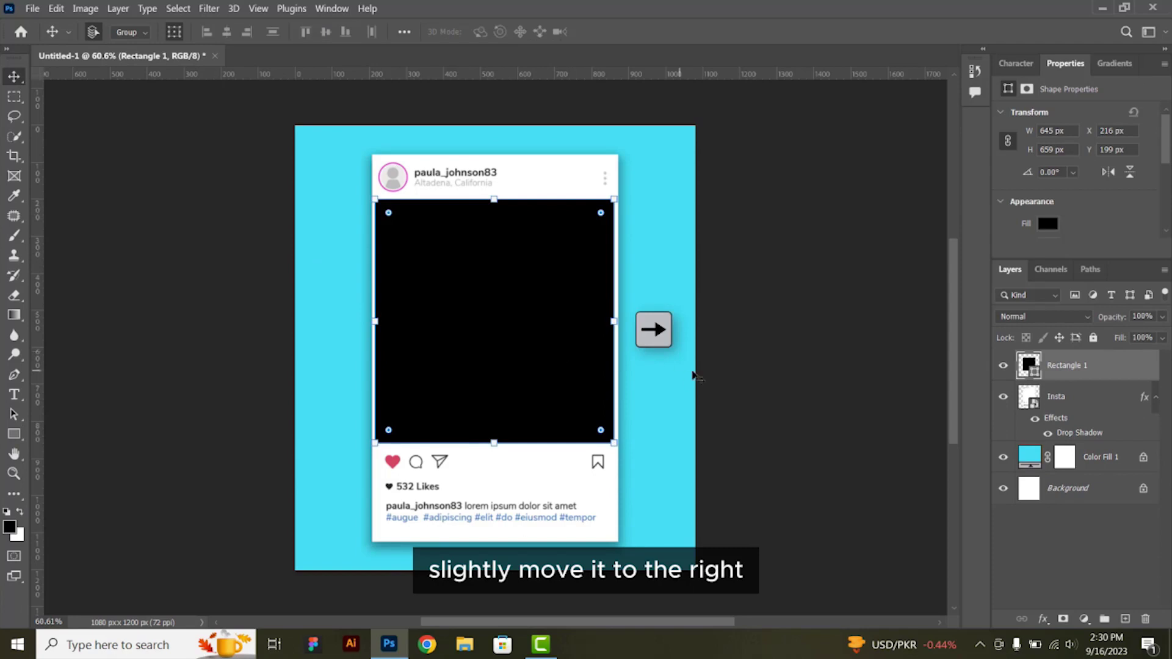
{"action": "left_click", "coordinate": [736, 350]}
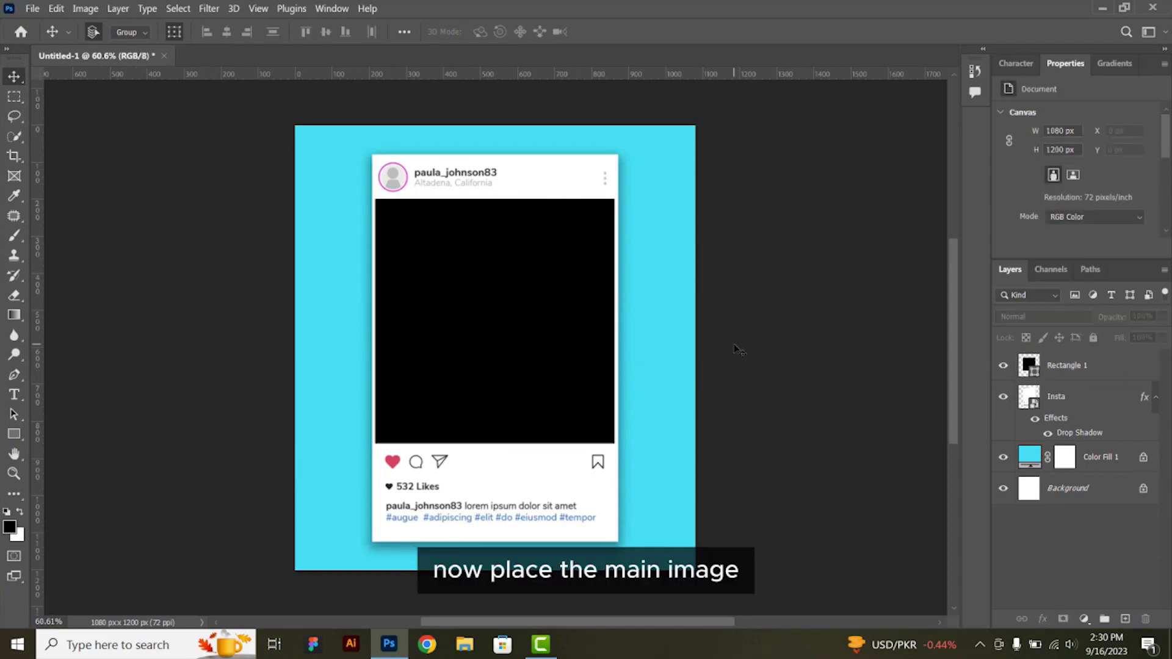
- Embed the tourist-taking-selfie-building photo, shrink it and move it up above the caption
{"action": "left_click", "coordinate": [32, 8]}
{"action": "left_click", "coordinate": [98, 289]}
{"action": "double_click", "coordinate": [359, 104]}
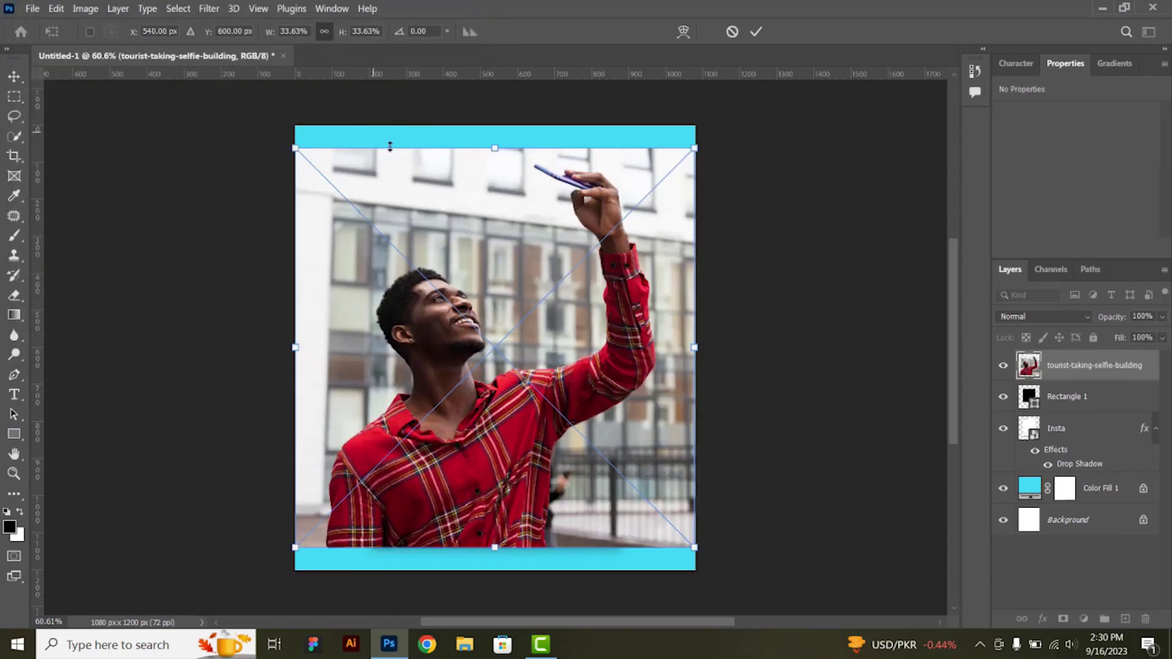
{"action": "left_click_drag", "start_coordinate": [695, 149], "coordinate": [669, 174]}
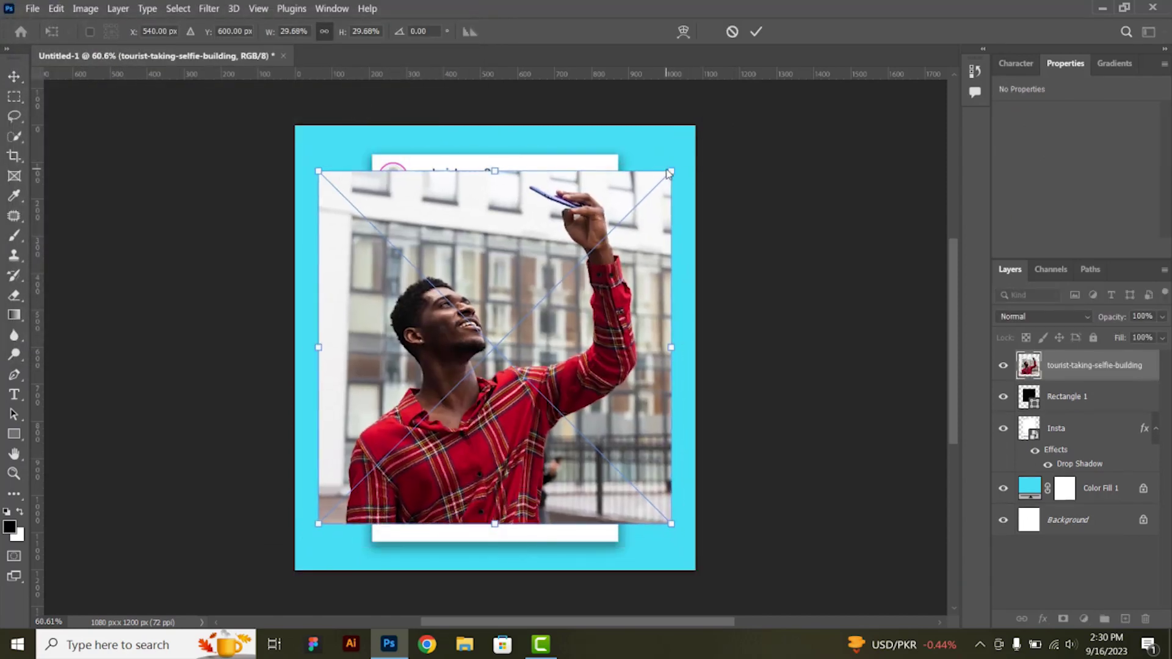
{"action": "left_click_drag", "start_coordinate": [638, 235], "coordinate": [635, 204]}
{"action": "left_click", "coordinate": [755, 34]}
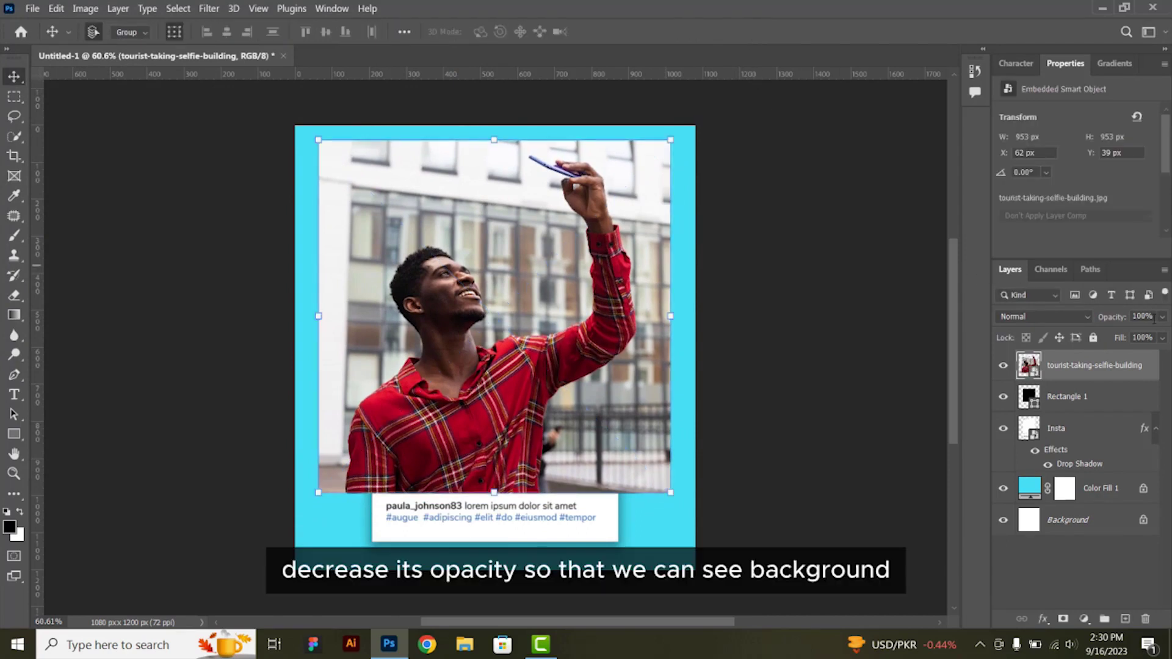
- Scale and move the selfie photo to 924 × 923 px at X 186, Y 13 over the post
{"action": "left_click_drag", "start_coordinate": [1137, 337], "coordinate": [1125, 339]}
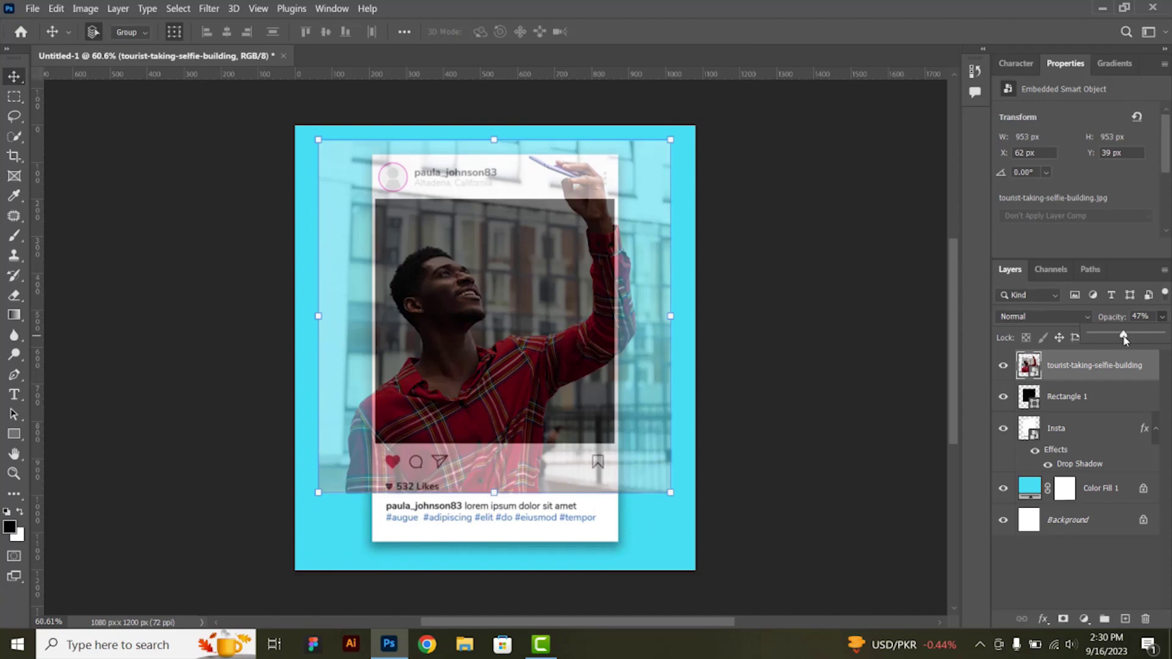
{"action": "left_click_drag", "start_coordinate": [664, 143], "coordinate": [641, 179]}
{"action": "left_click_drag", "start_coordinate": [511, 303], "coordinate": [527, 294]}
{"action": "left_click_drag", "start_coordinate": [656, 308], "coordinate": [695, 308]}
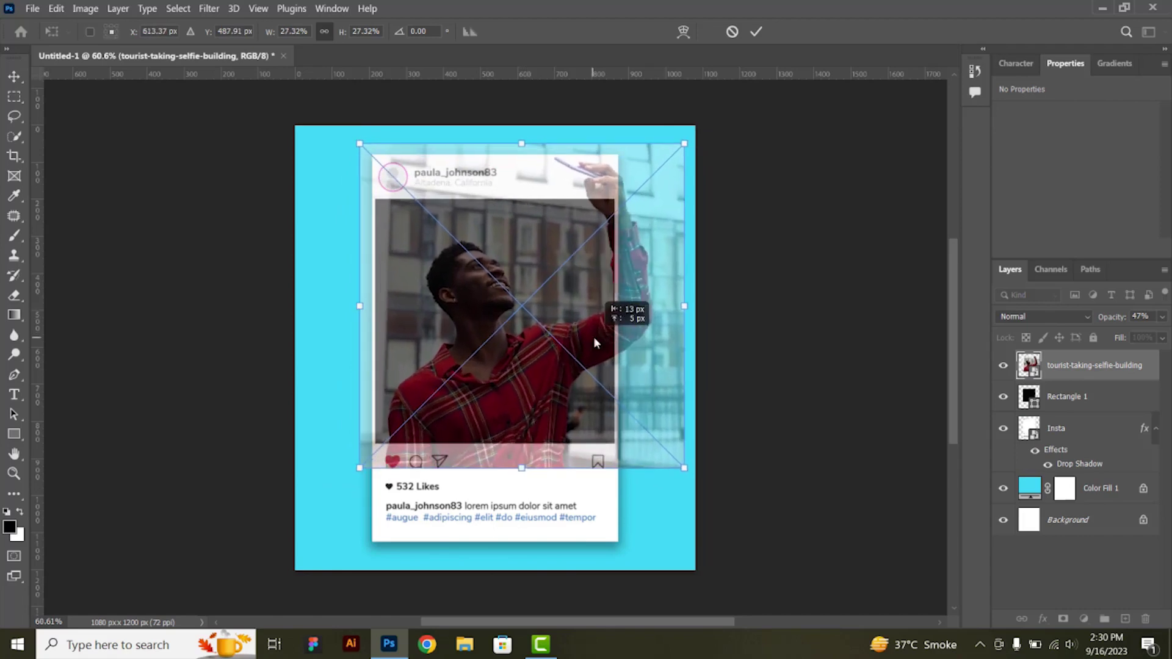
{"action": "left_click_drag", "start_coordinate": [695, 142], "coordinate": [705, 130]}
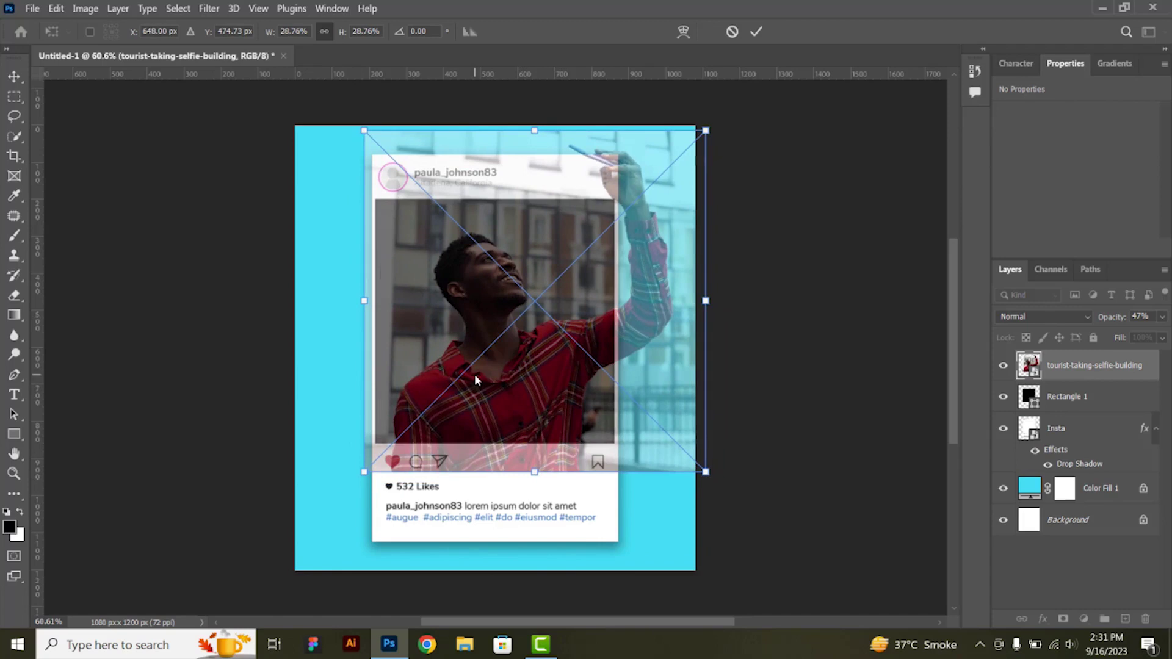
{"action": "left_click", "coordinate": [755, 35]}
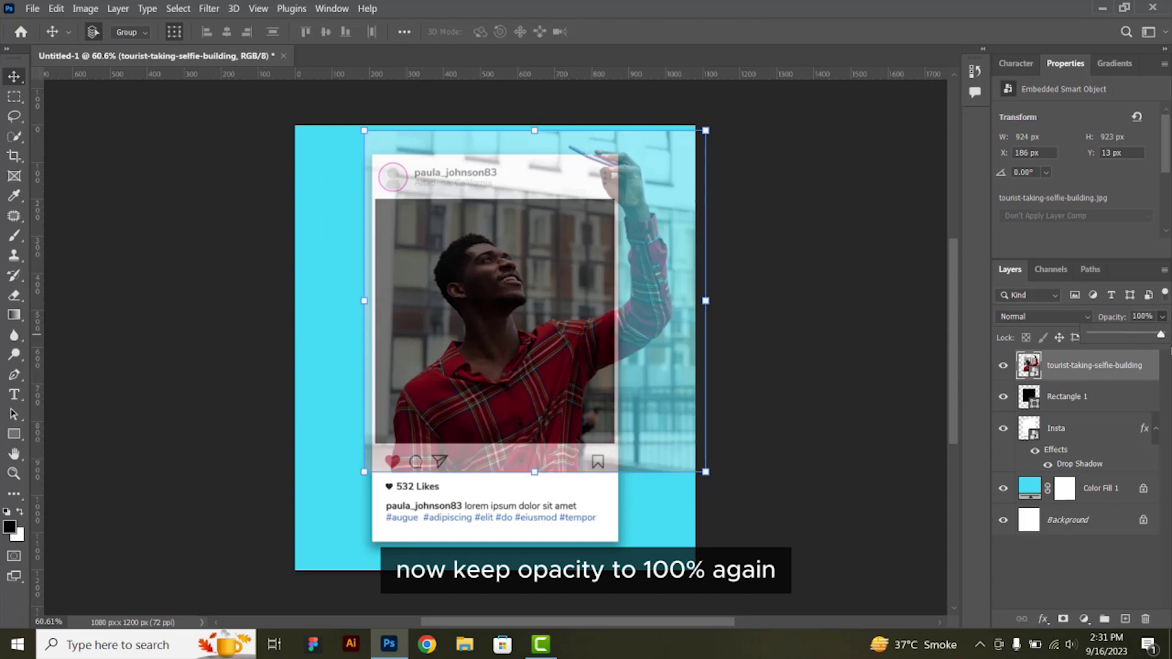
- Clip the selfie into Rectangle 1 and duplicate the photo layer as an unclipped copy
{"action": "left_click", "coordinate": [1057, 379], "text": "alt"}
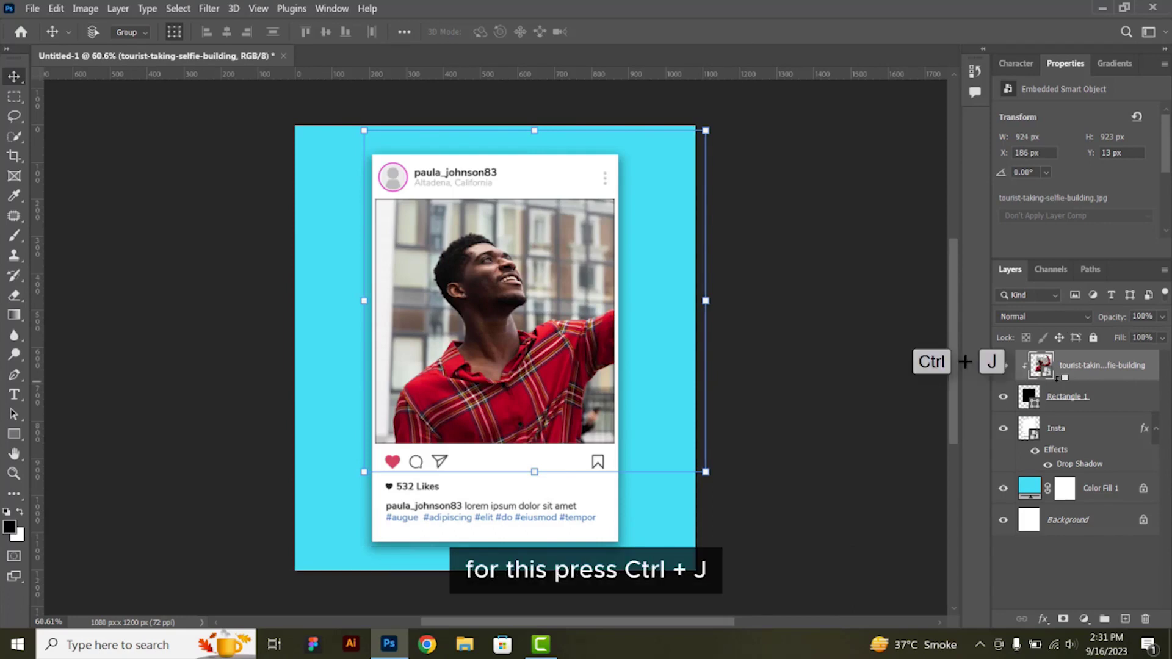
{"action": "key", "text": "ctrl+j"}
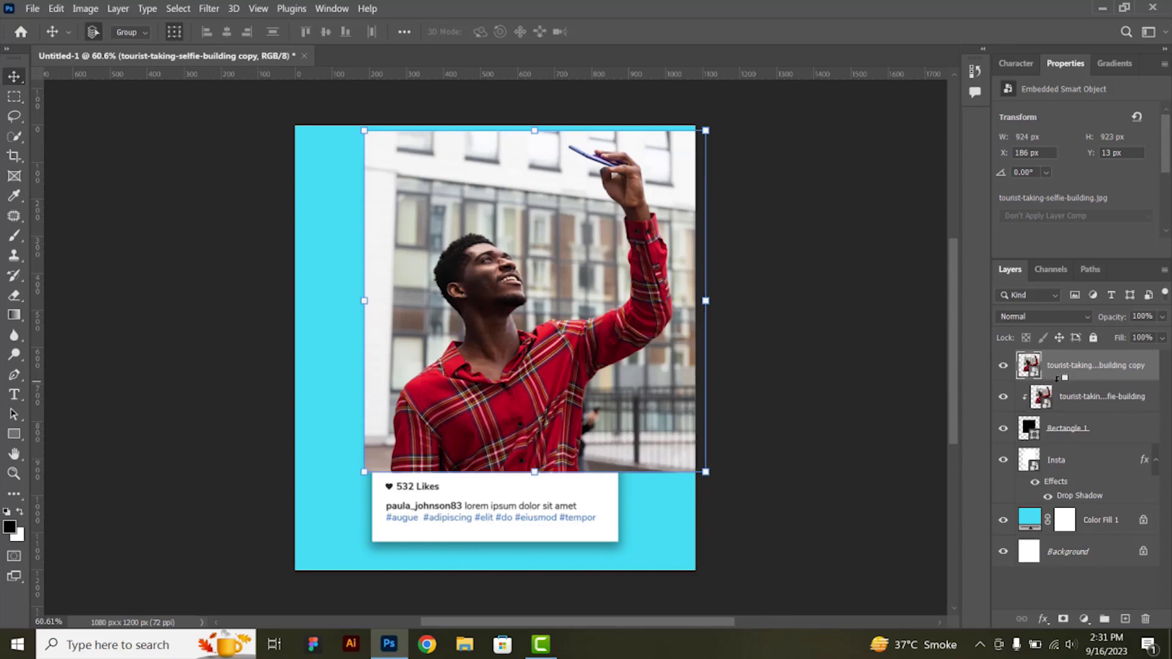
- Auto-select the man with Quick Selection's Select Subject
{"action": "left_click", "coordinate": [16, 138]}
{"action": "left_click", "coordinate": [55, 152]}
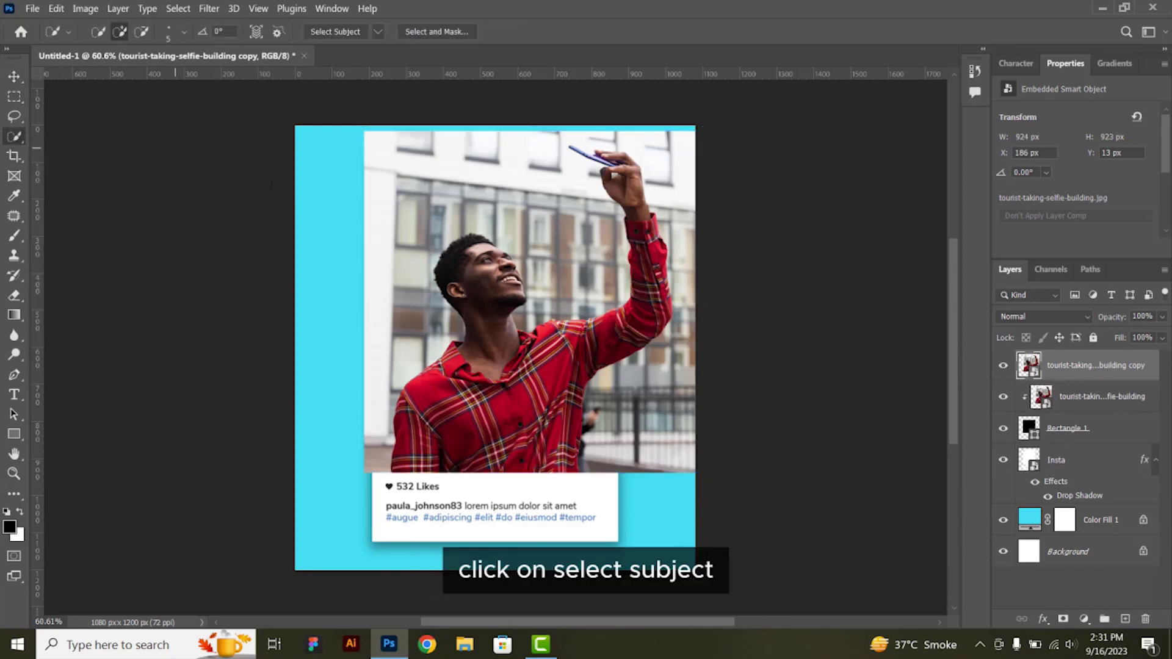
{"action": "left_click", "coordinate": [350, 34]}
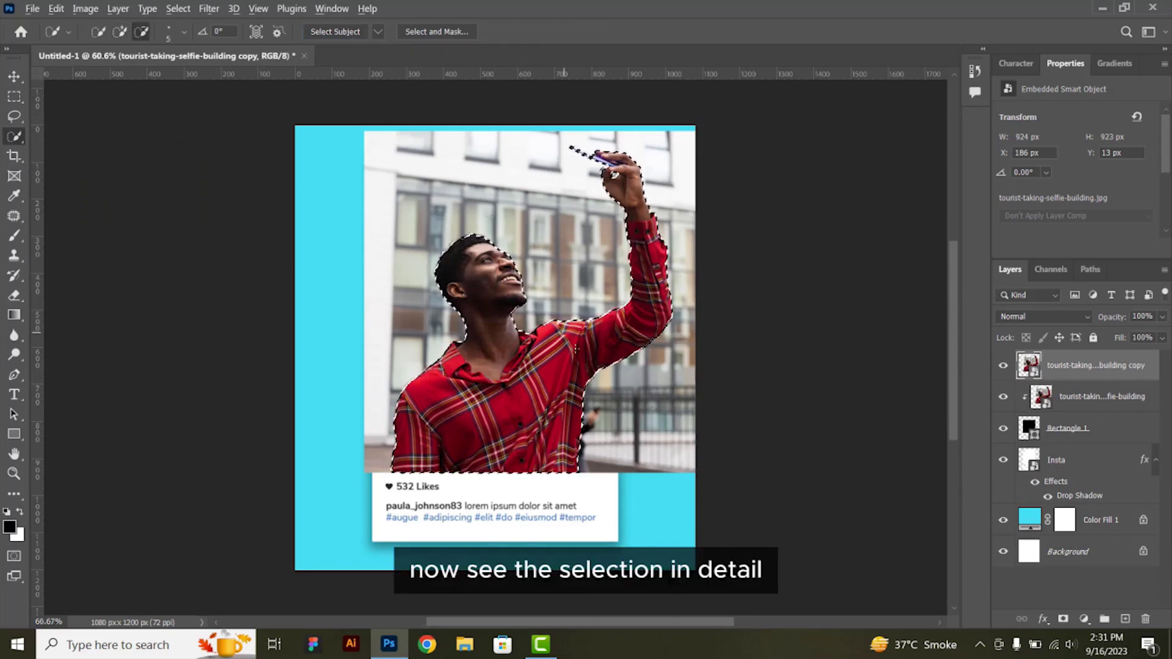
- Trim the selection along the phone's edge, mask the copy with it, and set 63% opacity
{"action": "scroll", "coordinate": [611, 317], "scroll_direction": "up", "scroll_amount": 3}
{"action": "scroll", "coordinate": [673, 342], "scroll_direction": "up", "scroll_amount": 1}
{"action": "scroll", "coordinate": [672, 342], "scroll_direction": "up", "scroll_amount": 5}
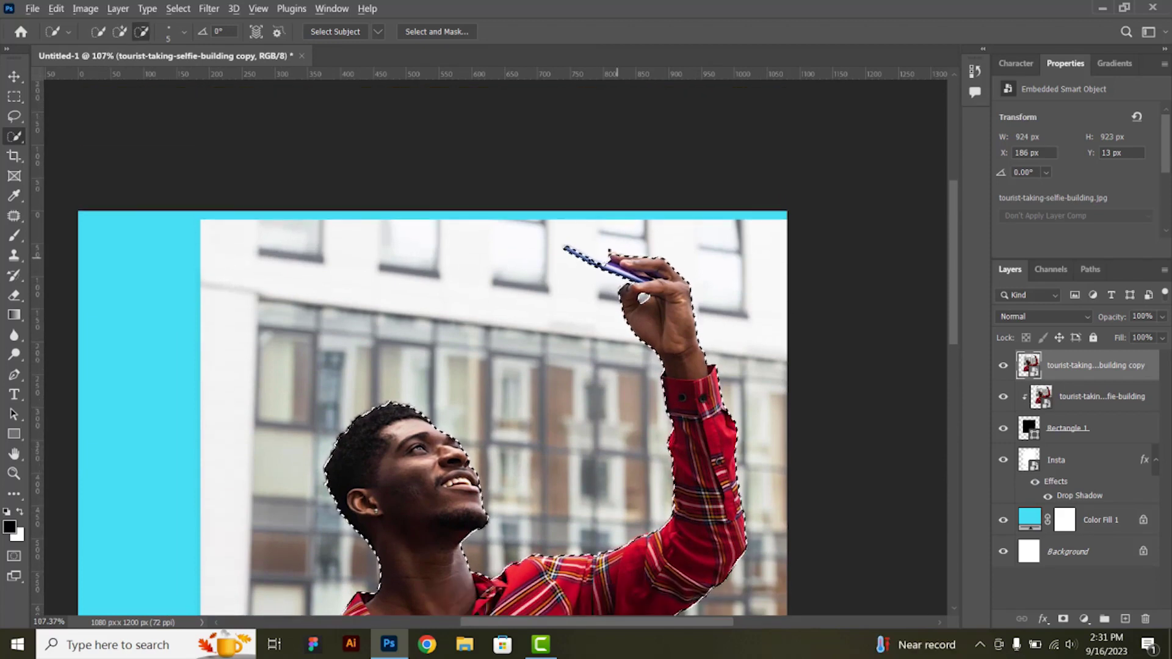
{"action": "scroll", "coordinate": [601, 260], "scroll_direction": "up", "scroll_amount": 10}
{"action": "mouse_move", "coordinate": [430, 197]}
{"action": "left_mouse_down"}
{"action": "mouse_move", "coordinate": [579, 282]}
{"action": "mouse_move", "coordinate": [406, 185]}
{"action": "mouse_move", "coordinate": [448, 213]}
{"action": "mouse_move", "coordinate": [672, 226]}
{"action": "left_mouse_up"}
{"action": "scroll", "coordinate": [672, 226], "scroll_direction": "down", "scroll_amount": 10}
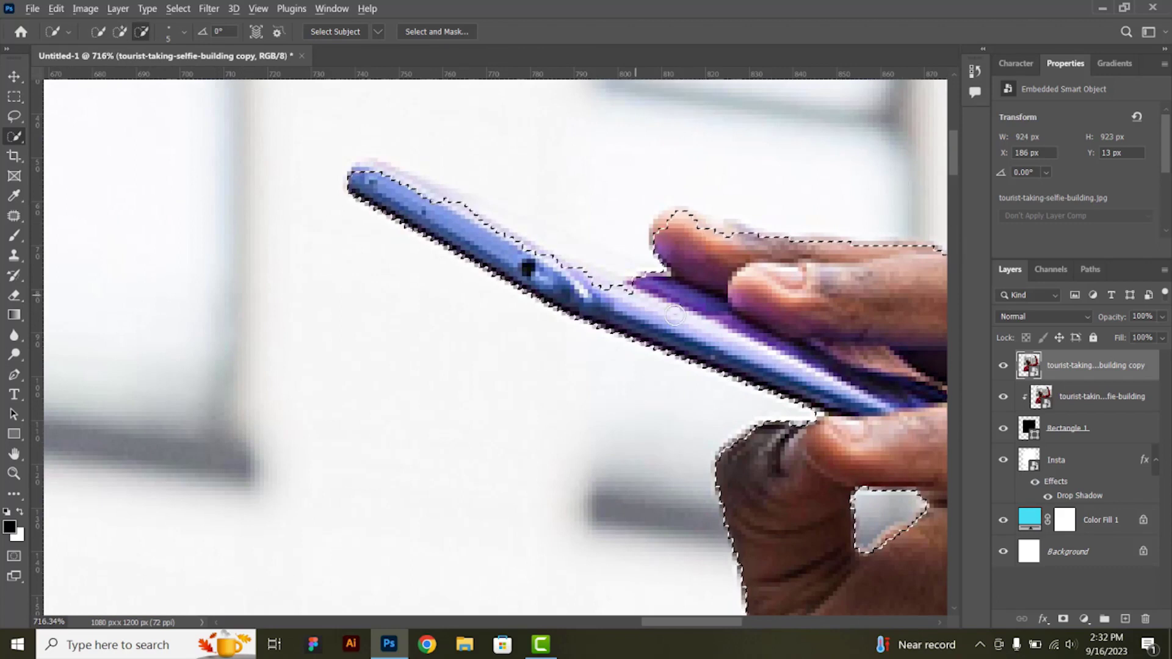
{"action": "scroll", "coordinate": [602, 303], "scroll_direction": "down", "scroll_amount": 5}
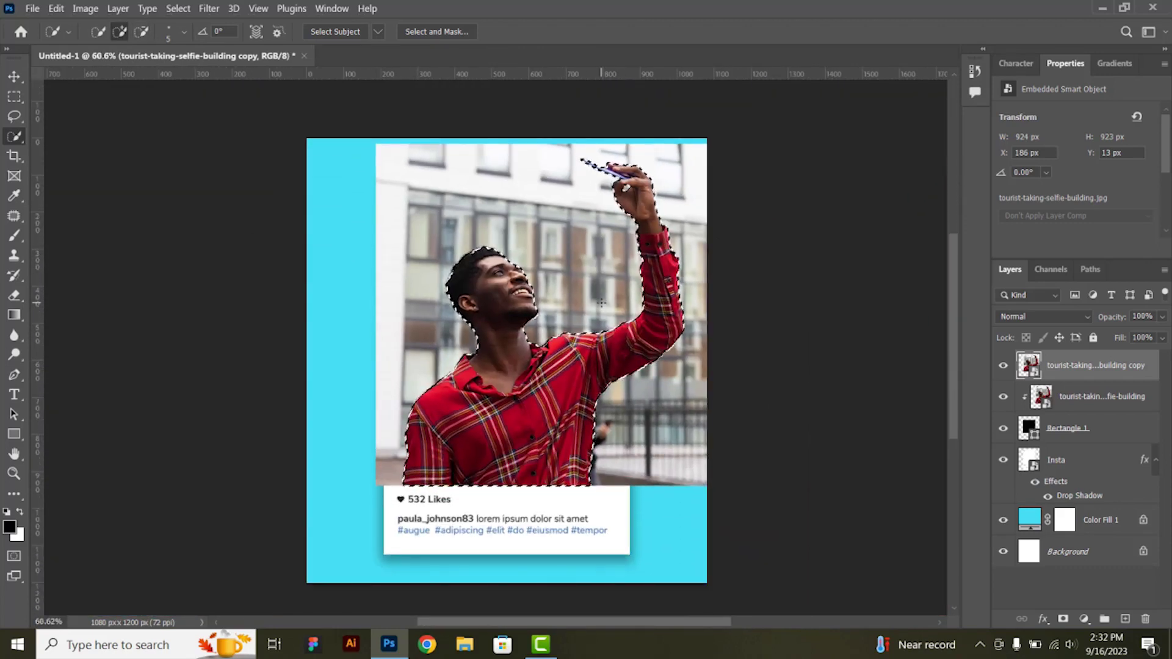
{"action": "left_click", "coordinate": [1063, 619]}
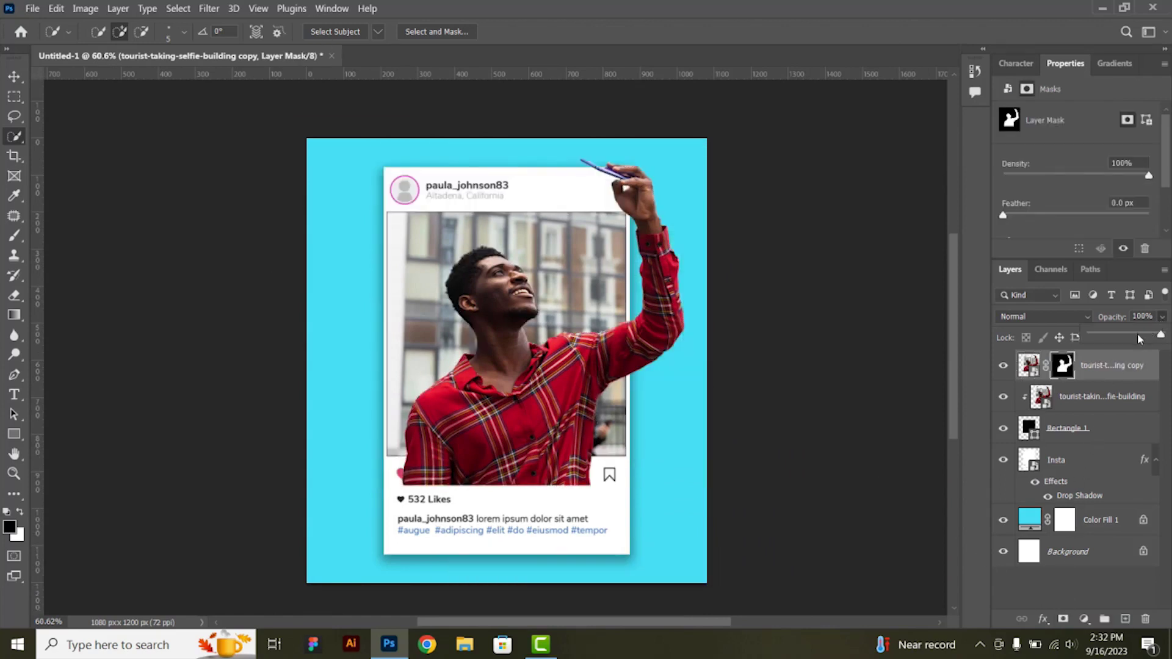
{"action": "left_click_drag", "start_coordinate": [1136, 337], "coordinate": [1135, 336]}
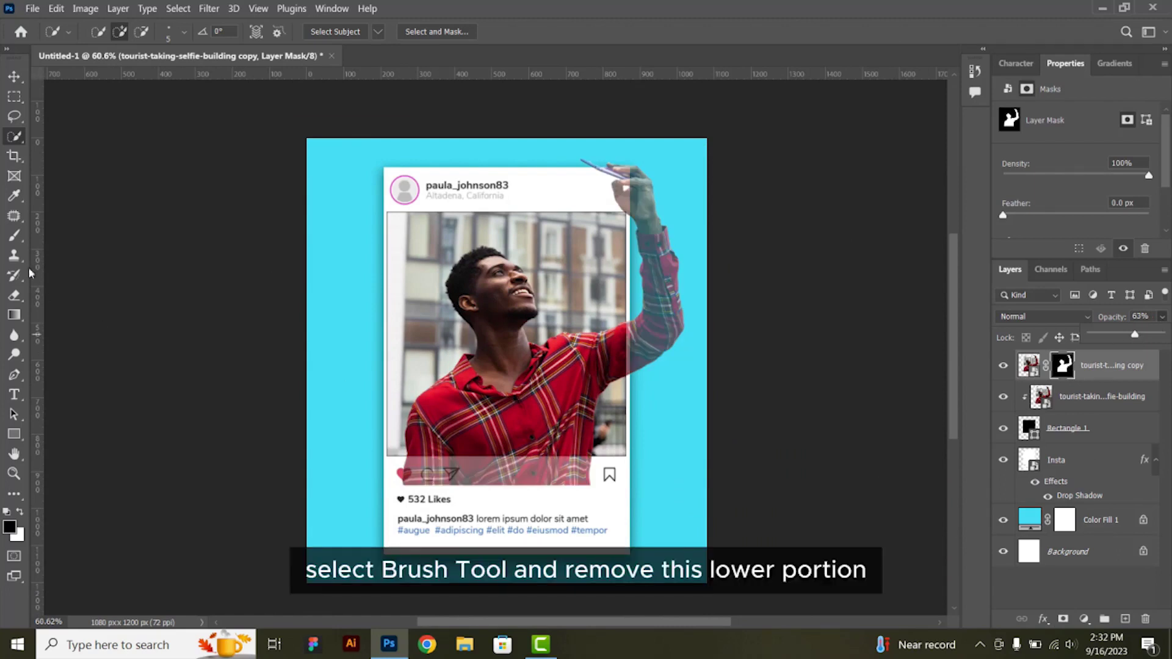
- Paint a straight black 90 px stroke on the mask to hide the shirt over the like bar
{"action": "left_click", "coordinate": [14, 237]}
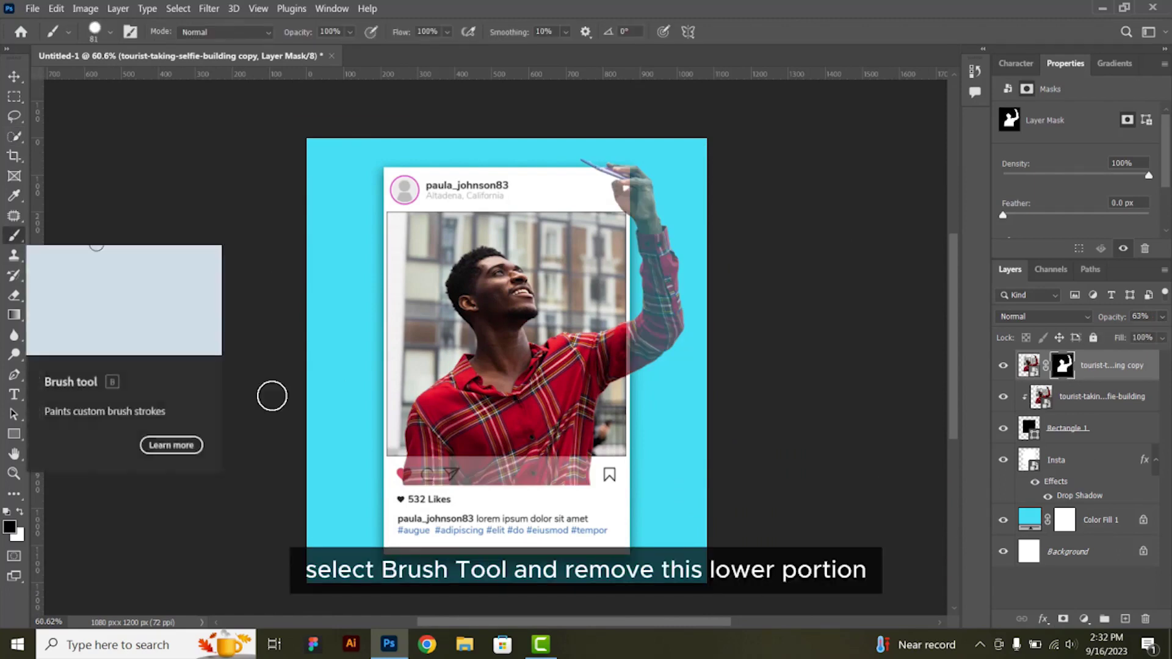
{"action": "scroll", "coordinate": [452, 479], "scroll_direction": "up", "scroll_amount": 5}
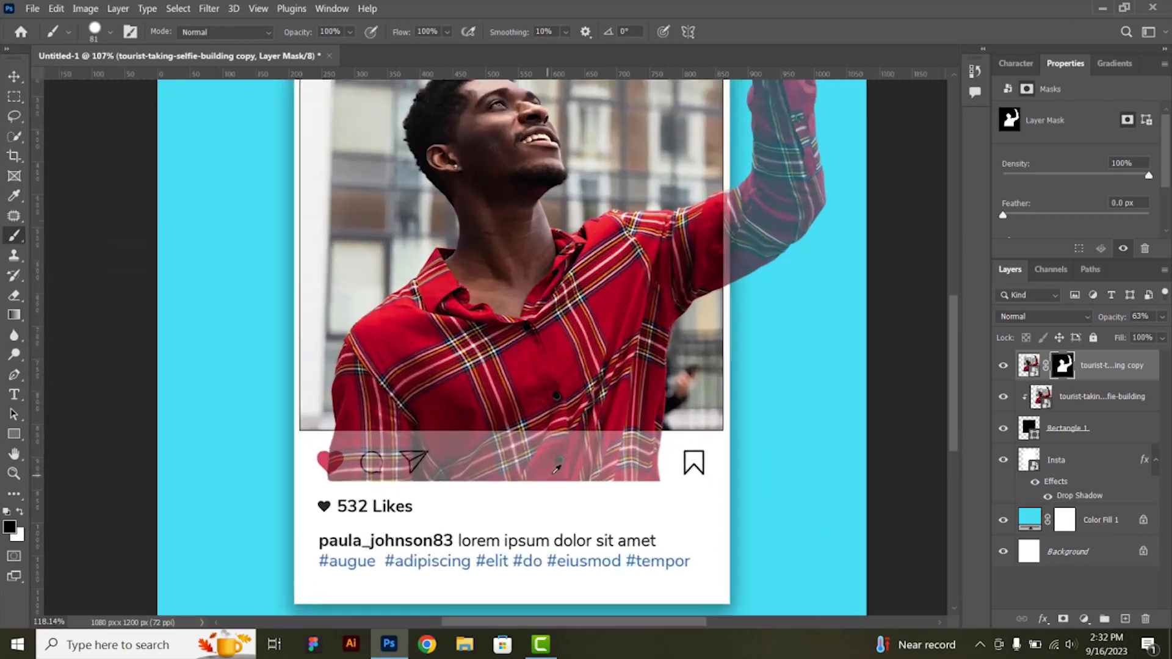
{"action": "scroll", "coordinate": [587, 468], "scroll_direction": "up", "scroll_amount": 1}
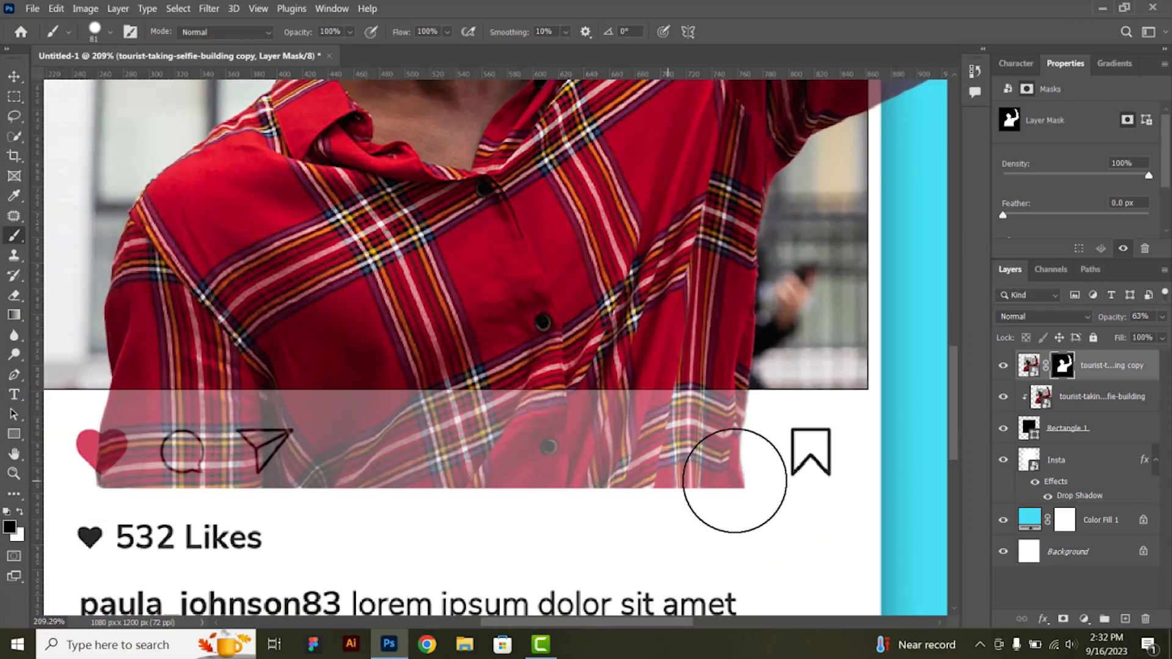
{"action": "mouse_move", "coordinate": [736, 474]}
{"action": "left_mouse_down"}
{"action": "mouse_move", "coordinate": [739, 534]}
{"action": "mouse_move", "coordinate": [725, 459]}
{"action": "mouse_move", "coordinate": [733, 467]}
{"action": "mouse_move", "coordinate": [734, 448]}
{"action": "mouse_move", "coordinate": [587, 438]}
{"action": "mouse_move", "coordinate": [73, 445]}
{"action": "left_mouse_up"}
{"action": "key", "text": "shift"}
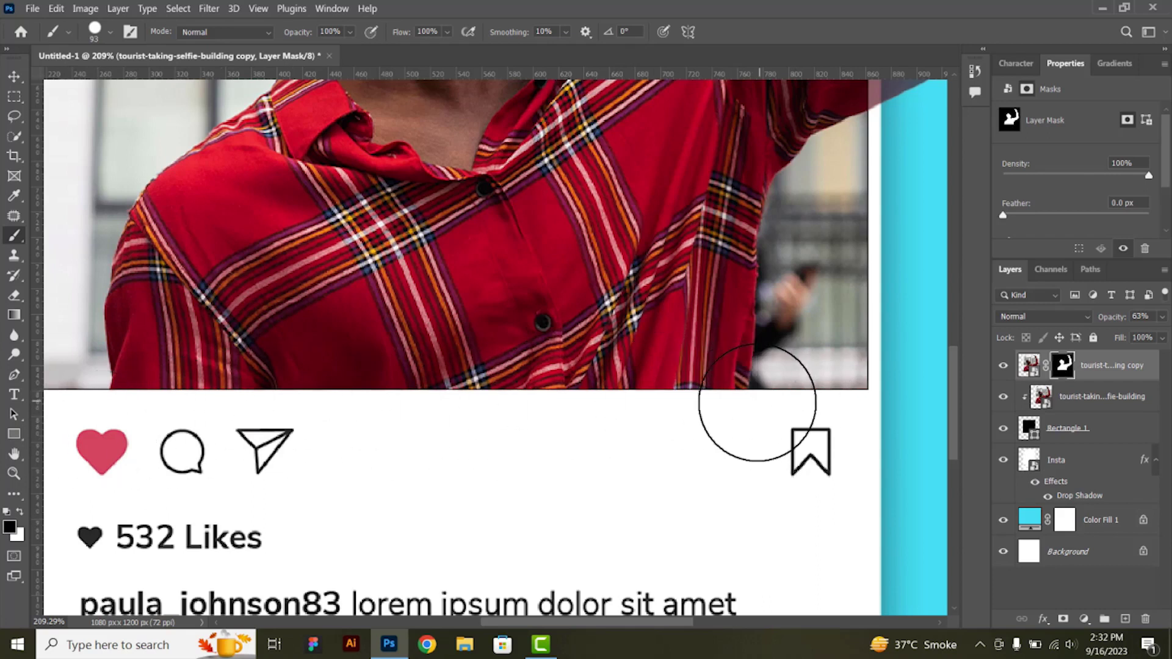
{"action": "scroll", "coordinate": [651, 391], "scroll_direction": "down", "scroll_amount": 3}
{"action": "scroll", "coordinate": [651, 390], "scroll_direction": "down", "scroll_amount": 3}
{"action": "scroll", "coordinate": [772, 341], "scroll_direction": "up", "scroll_amount": 2}
- Restore the copy layer's opacity to 100%
{"action": "left_click_drag", "start_coordinate": [775, 344], "coordinate": [615, 364]}
{"action": "left_click", "coordinate": [1162, 316]}
{"action": "left_click_drag", "start_coordinate": [1138, 339], "coordinate": [1164, 344]}
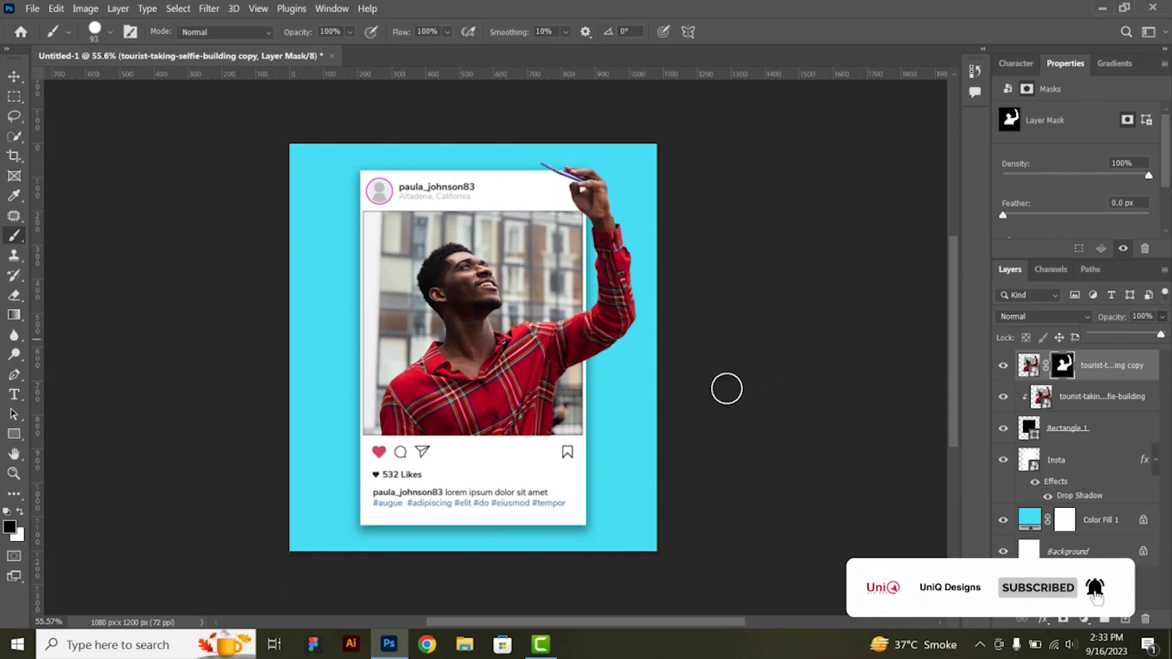
- Set the Rectangle 1 layer's stroke to No Color in Properties, removing the frame outline
{"action": "left_click", "coordinate": [14, 78]}
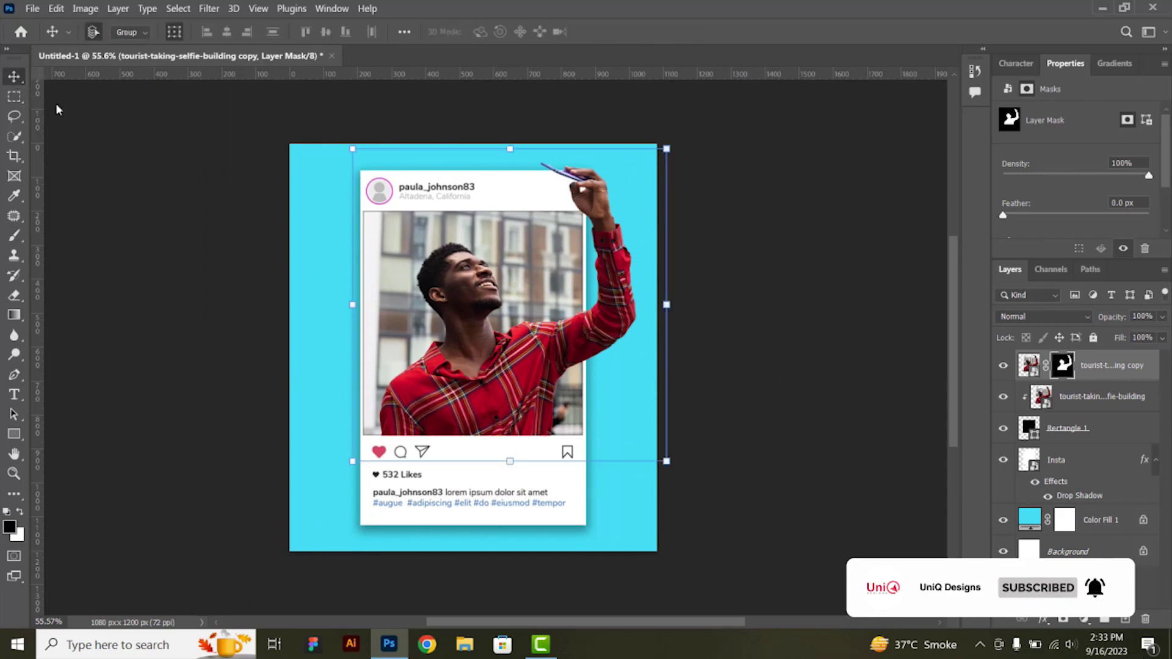
{"action": "left_click", "coordinate": [664, 418]}
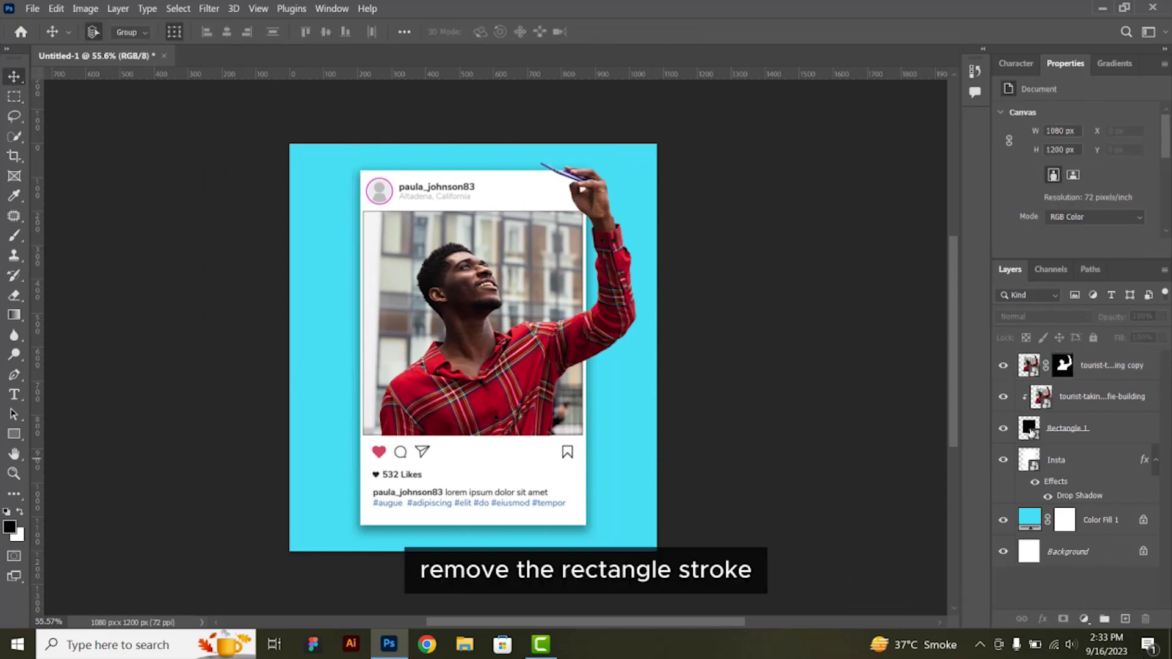
{"action": "left_click", "coordinate": [1033, 435]}
{"action": "scroll", "coordinate": [1060, 213], "scroll_direction": "down", "scroll_amount": 1}
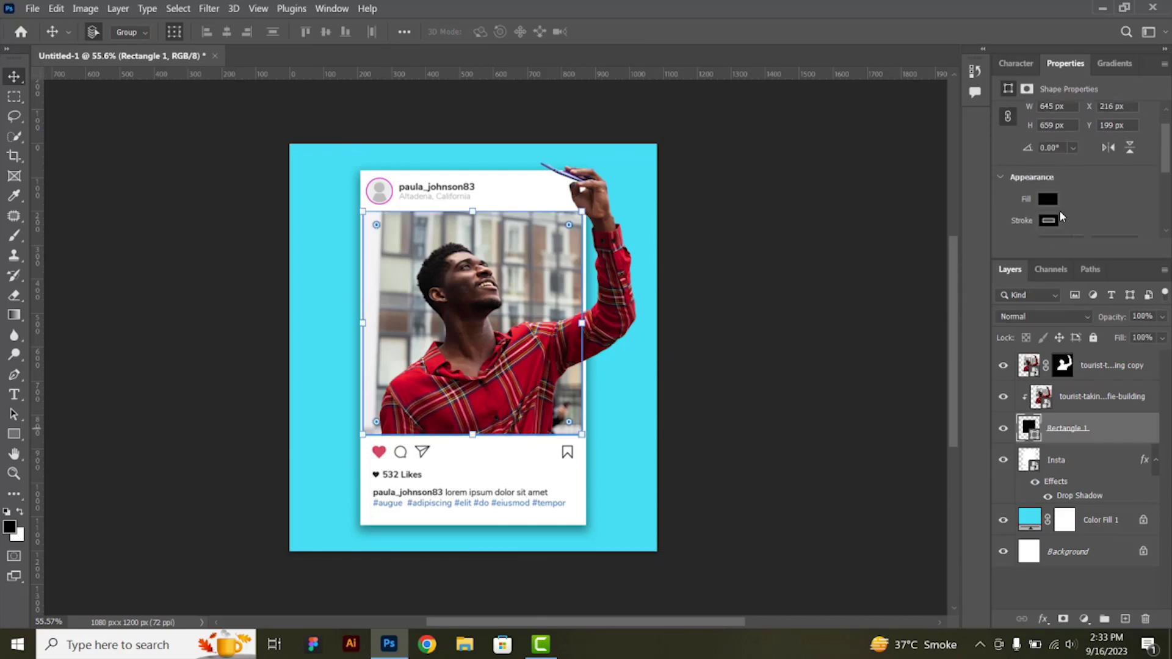
{"action": "left_click", "coordinate": [1055, 220]}
{"action": "left_click", "coordinate": [973, 256]}
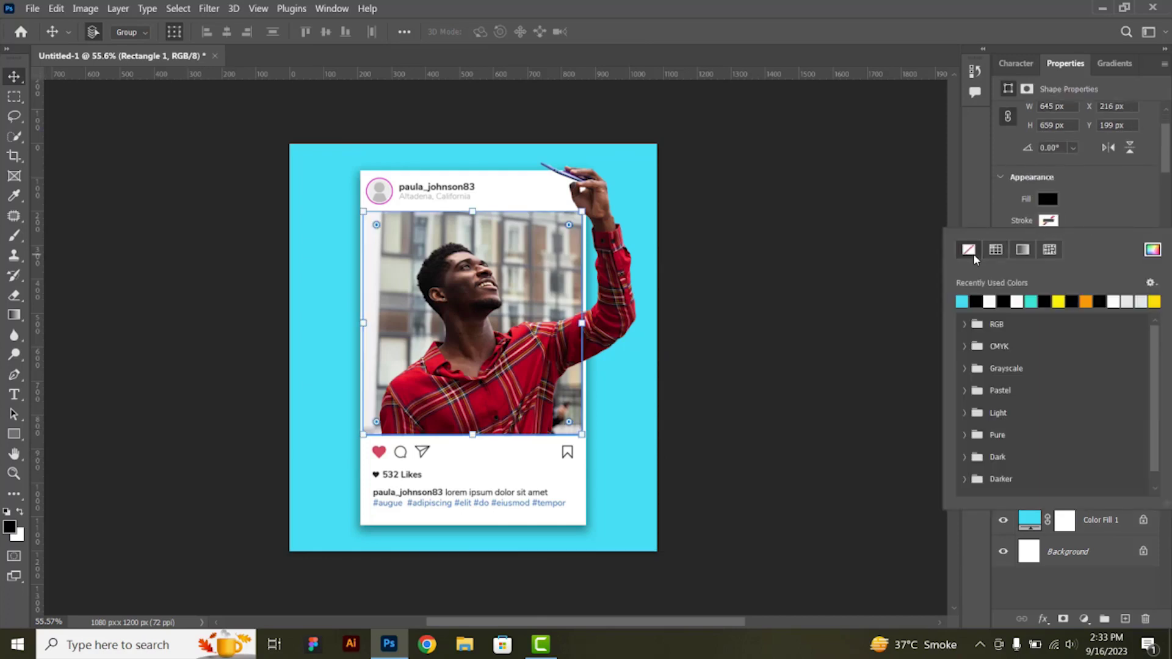
{"action": "left_click", "coordinate": [799, 324]}
{"action": "left_click", "coordinate": [794, 324]}
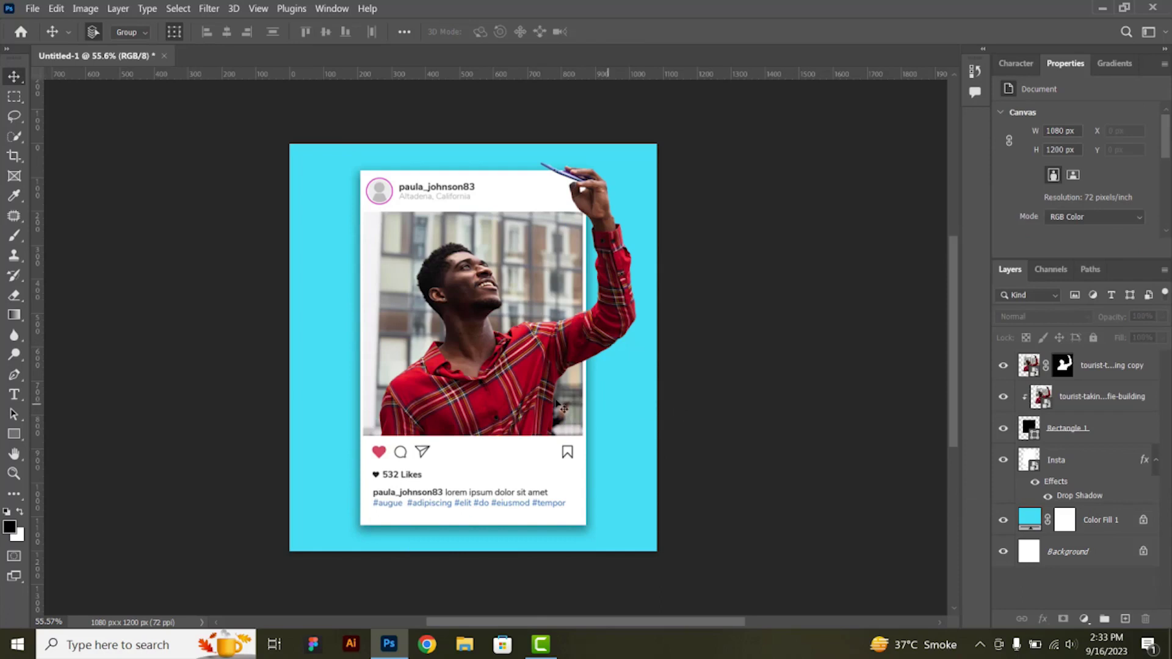
{"action": "scroll", "coordinate": [534, 375], "scroll_direction": "up", "scroll_amount": 1}
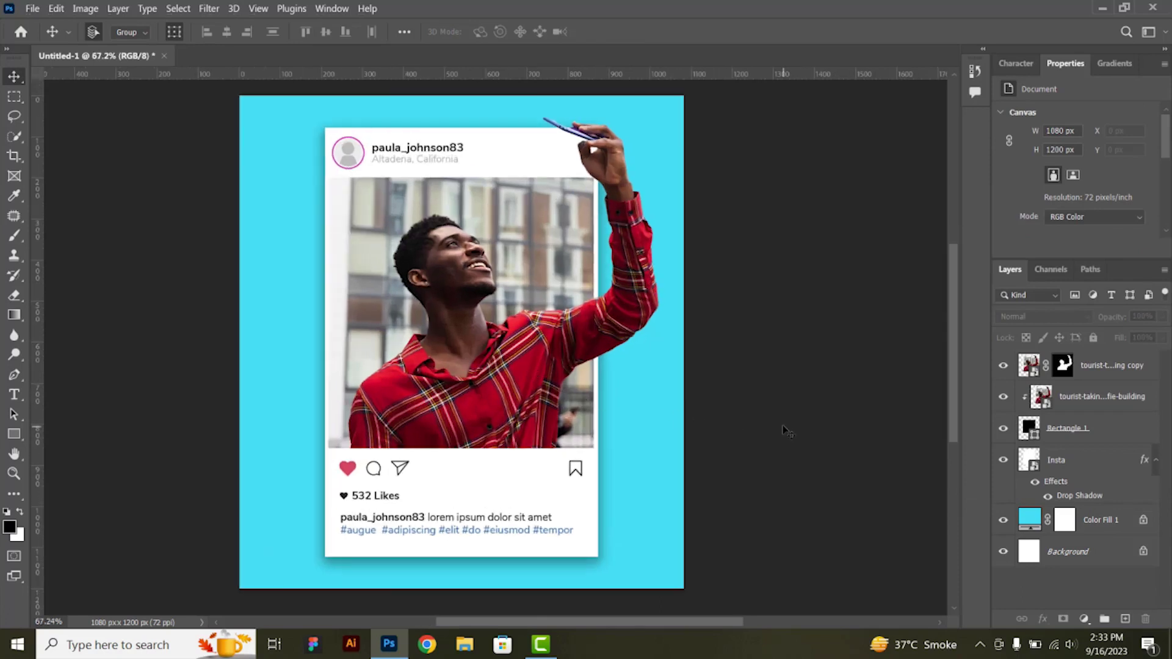